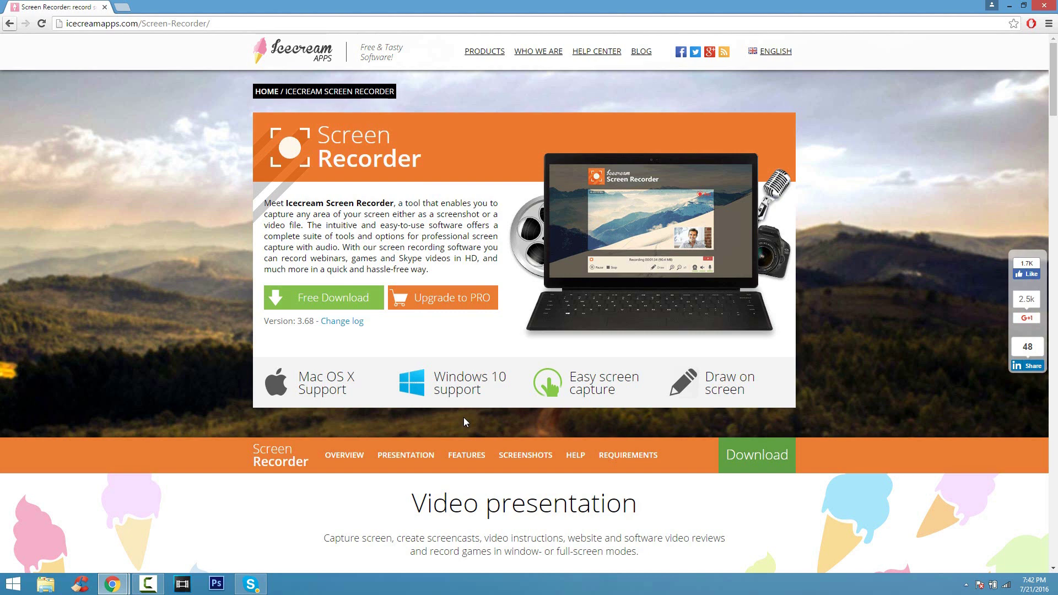
# - Go to the Icecream Screen Recorder download page on the Icecream Apps site
pyautogui.click(369, 303)
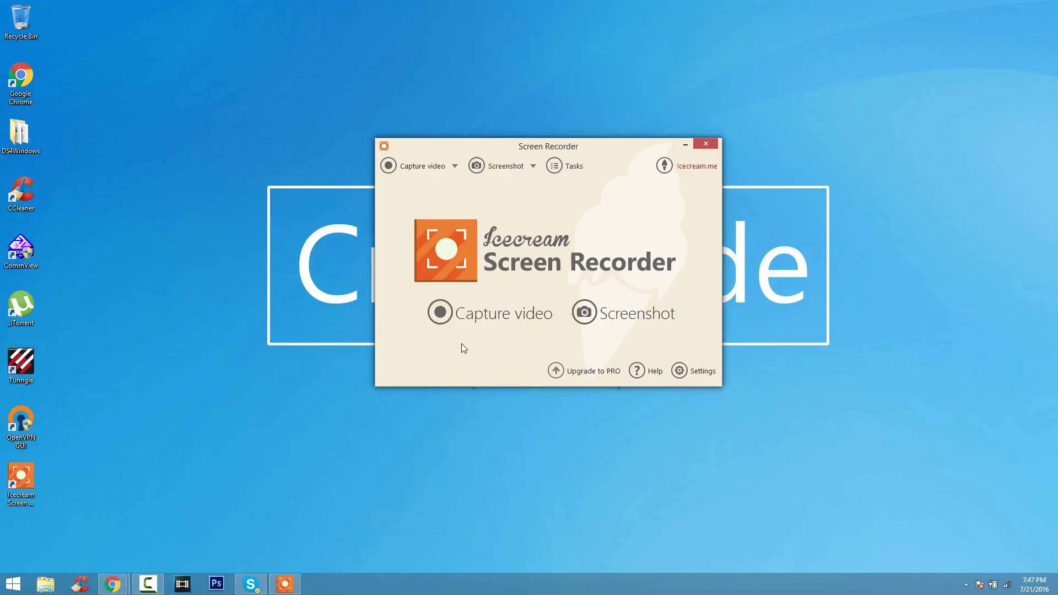
# - Drag out a video capture area, then switch it to the Full Screen 1920 × 1080 preset
pyautogui.click(477, 316)
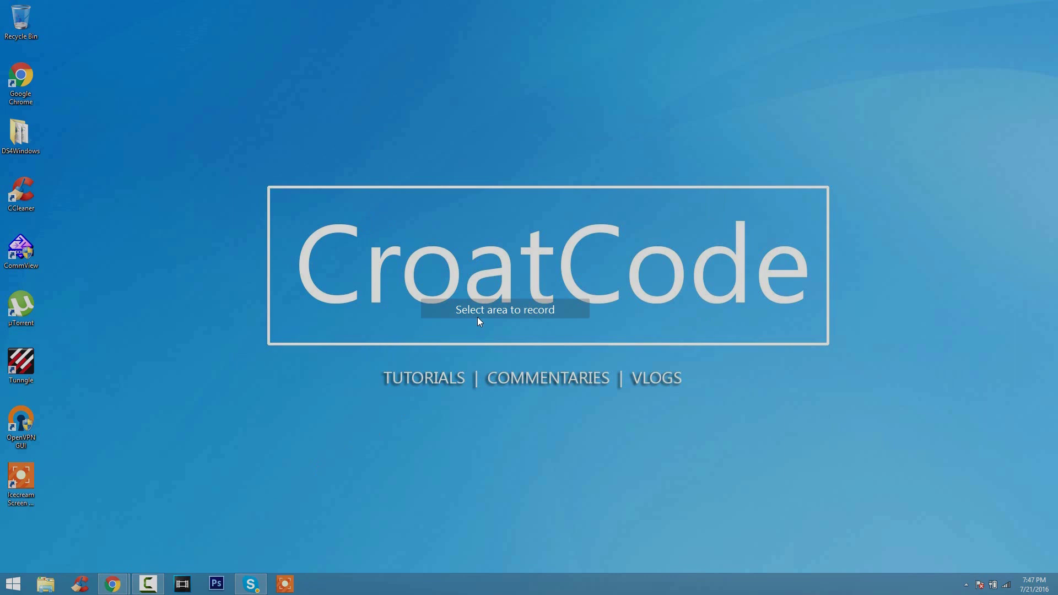
pyautogui.moveTo(261, 136); pyautogui.dragTo(704, 419)
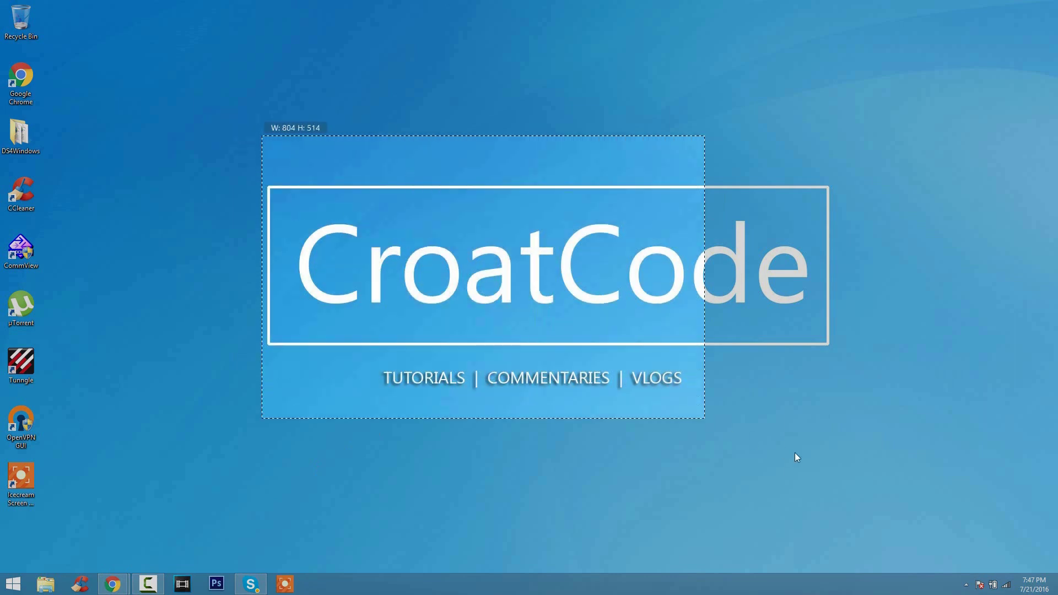
pyautogui.moveTo(795, 458); pyautogui.dragTo(911, 501)
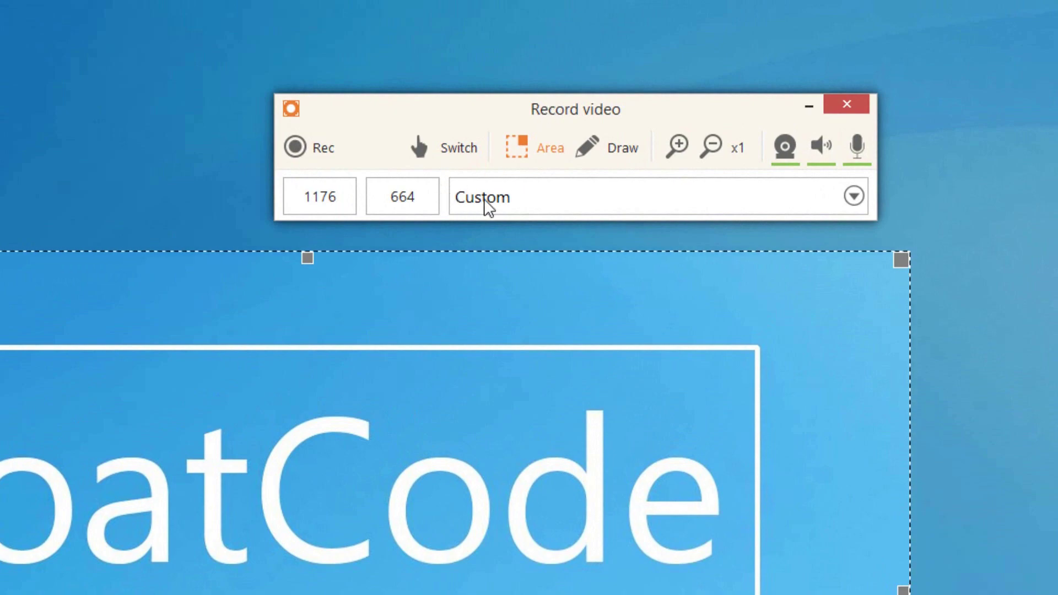
pyautogui.click(485, 199)
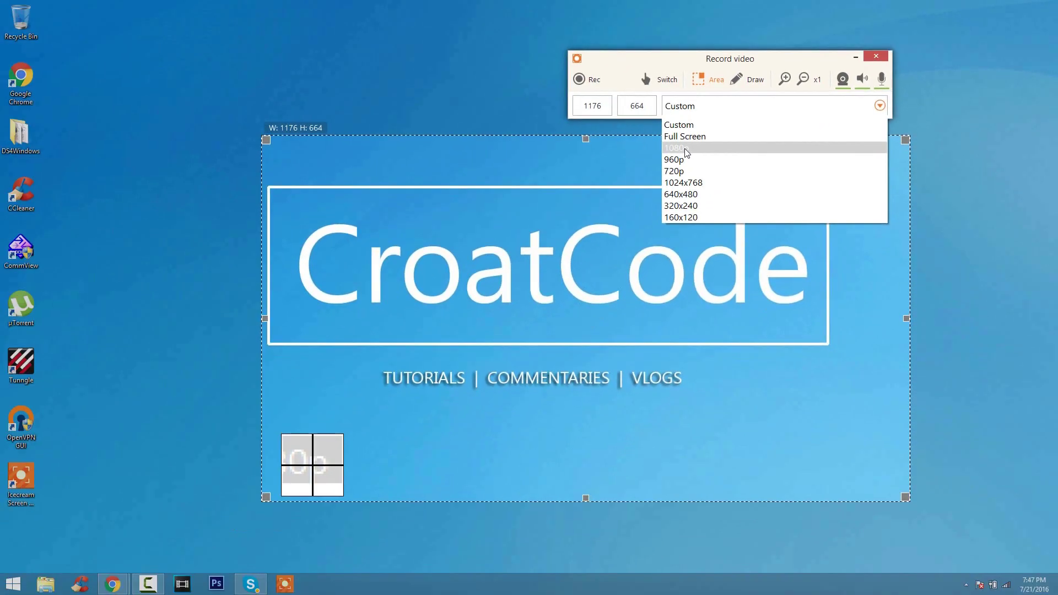
pyautogui.click(491, 274)
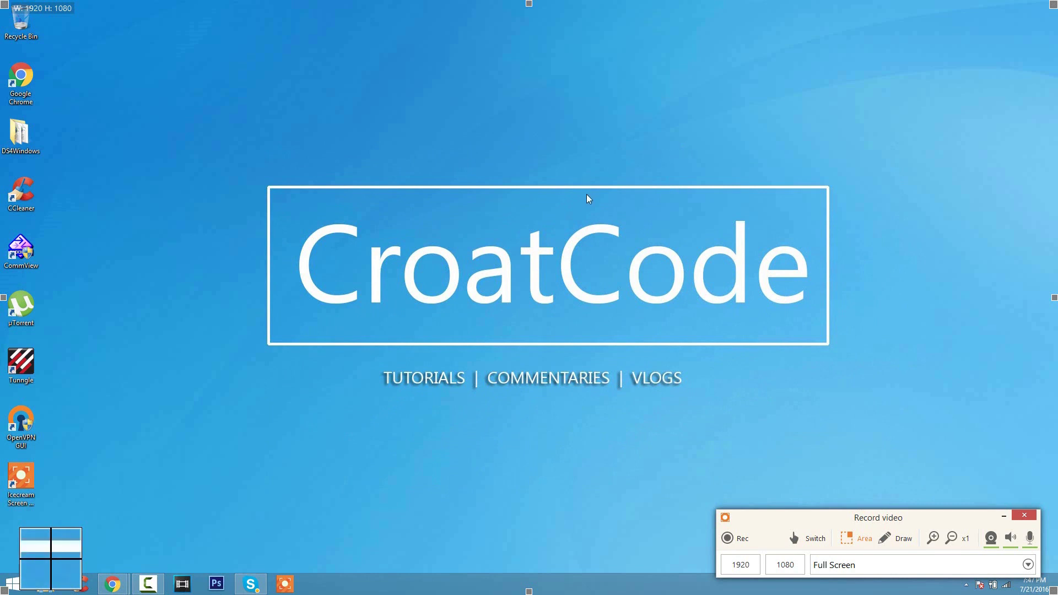
# - Record a 14-second clip, turning off and dismissing the upgrade reminder
pyautogui.click(727, 538)
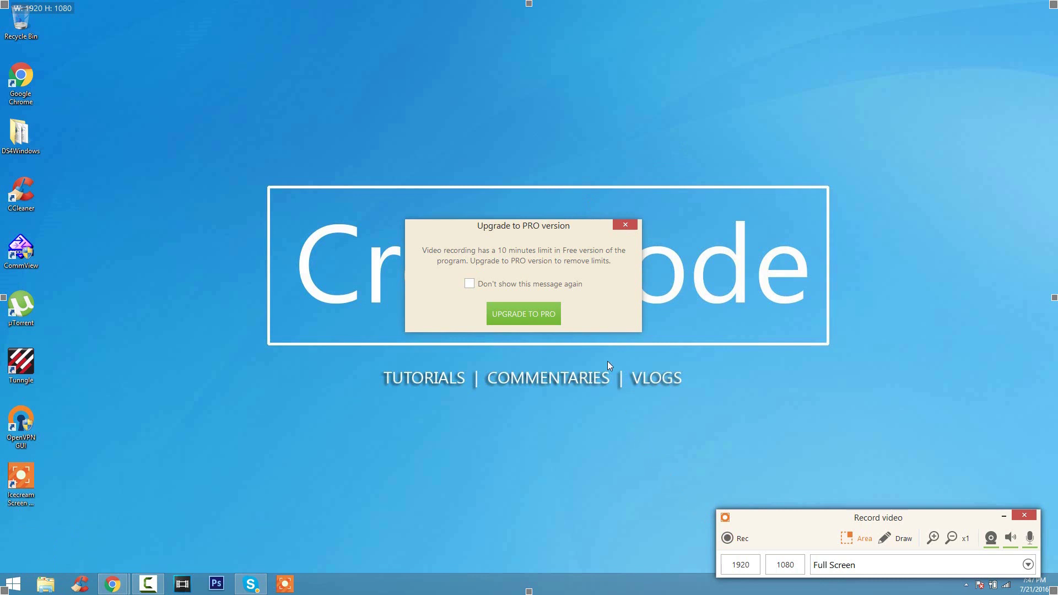
pyautogui.click(521, 283)
pyautogui.click(625, 225)
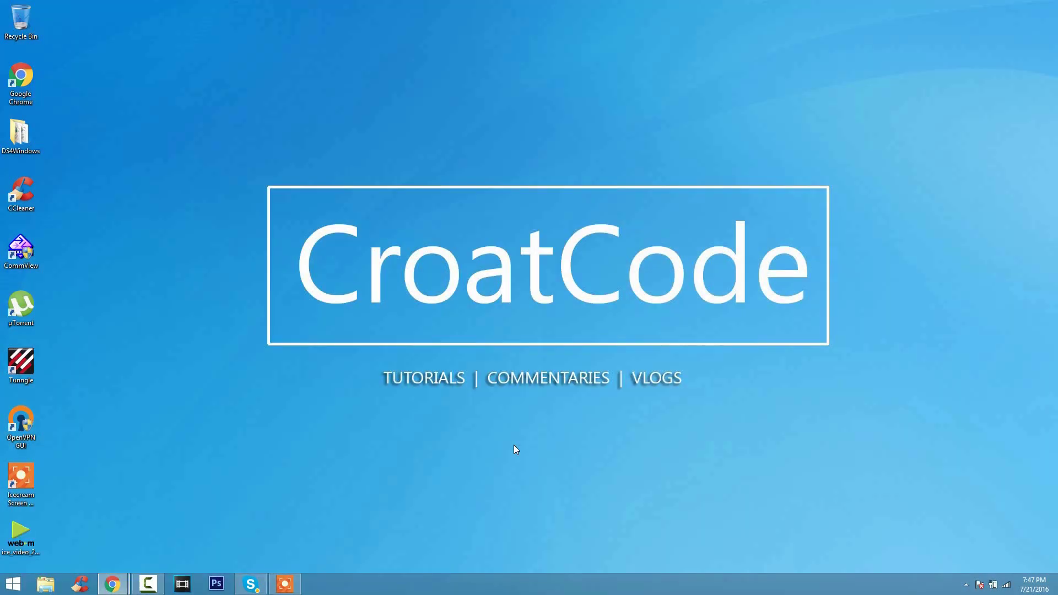
pyautogui.moveTo(216, 230); pyautogui.dragTo(766, 497)
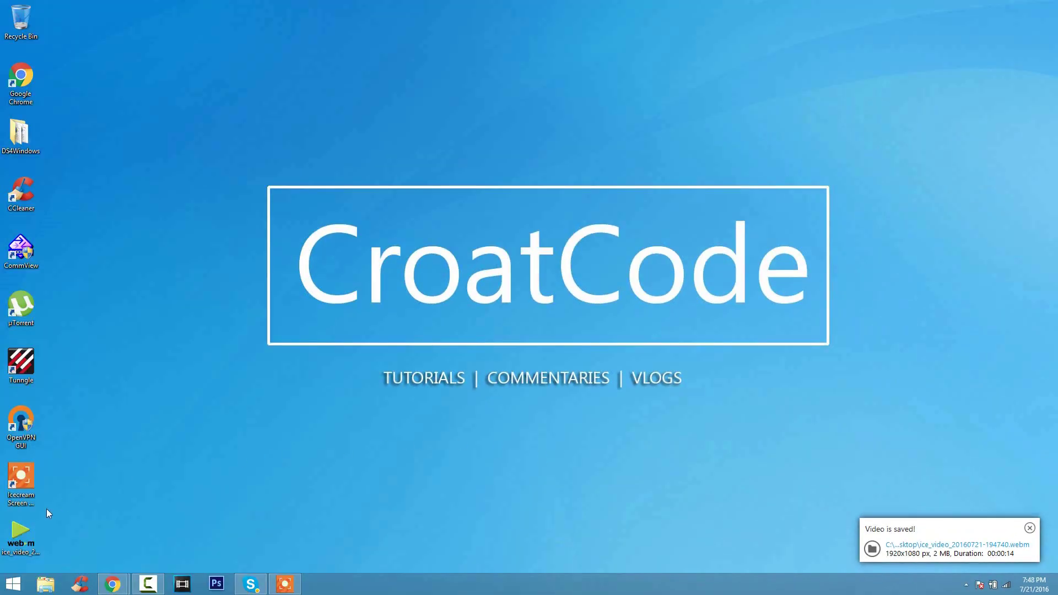
# - Play ice_video_20160721-194740.webm in Windows Media Player, then close the player
pyautogui.moveTo(28, 532); pyautogui.dragTo(264, 193)
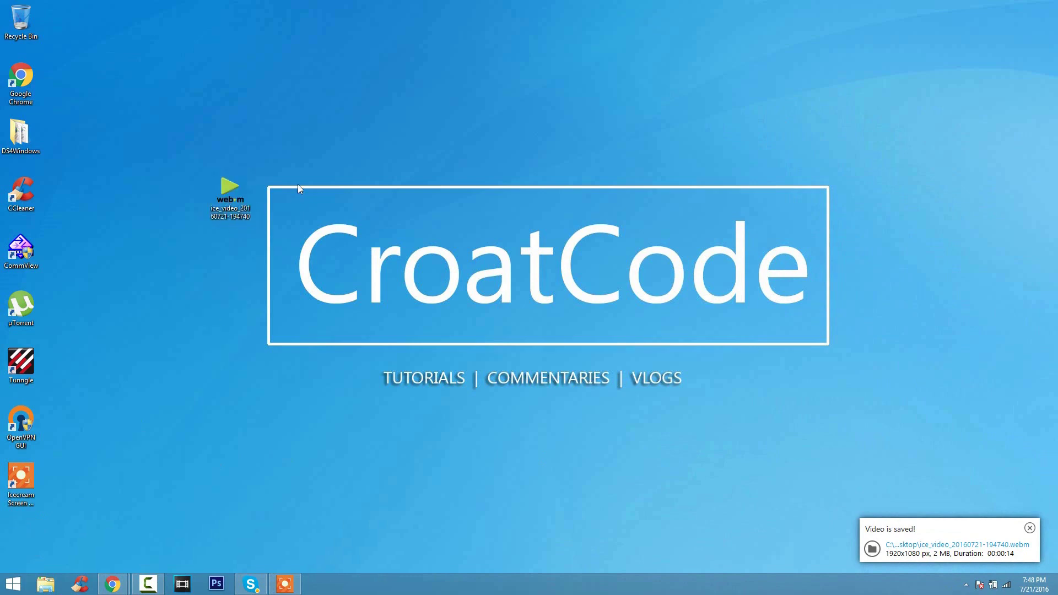
pyautogui.doubleClick(231, 197)
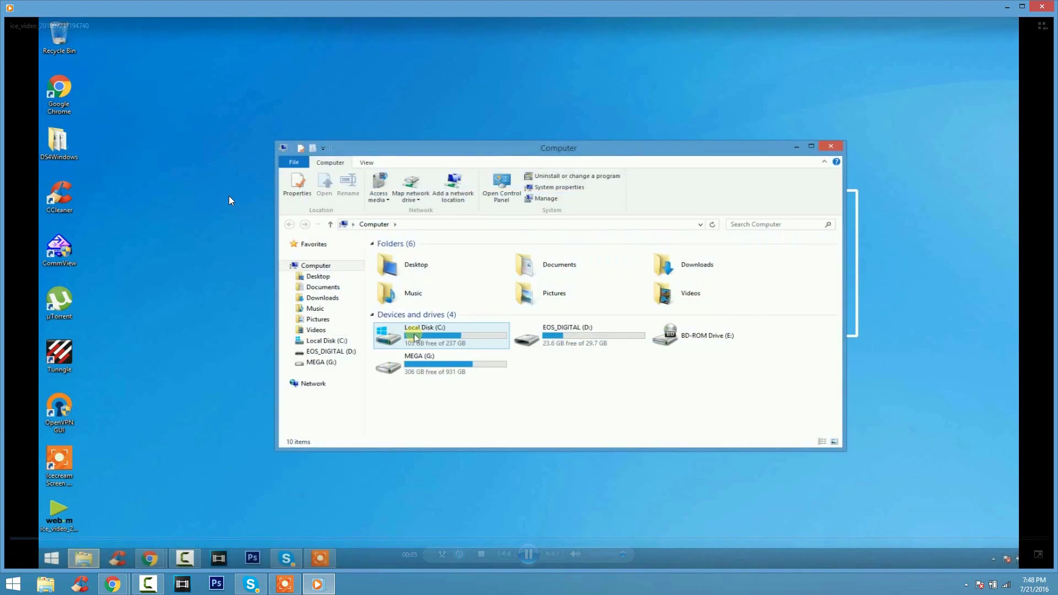
pyautogui.click(1042, 5)
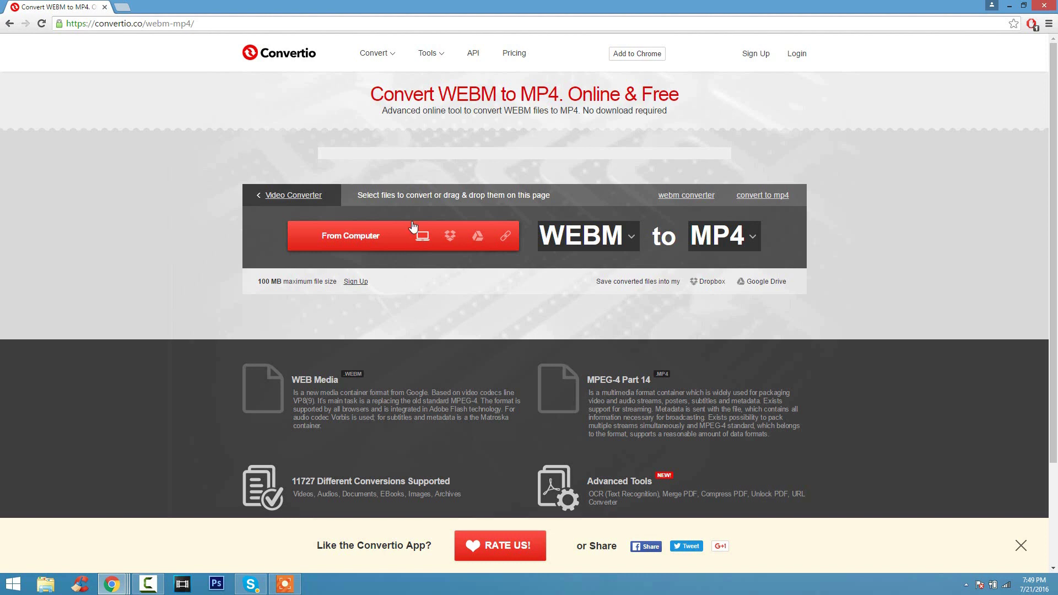
# - Upload the ice_video webm to Convertio, convert it to MP4, and open the downloaded file
pyautogui.click(324, 27)
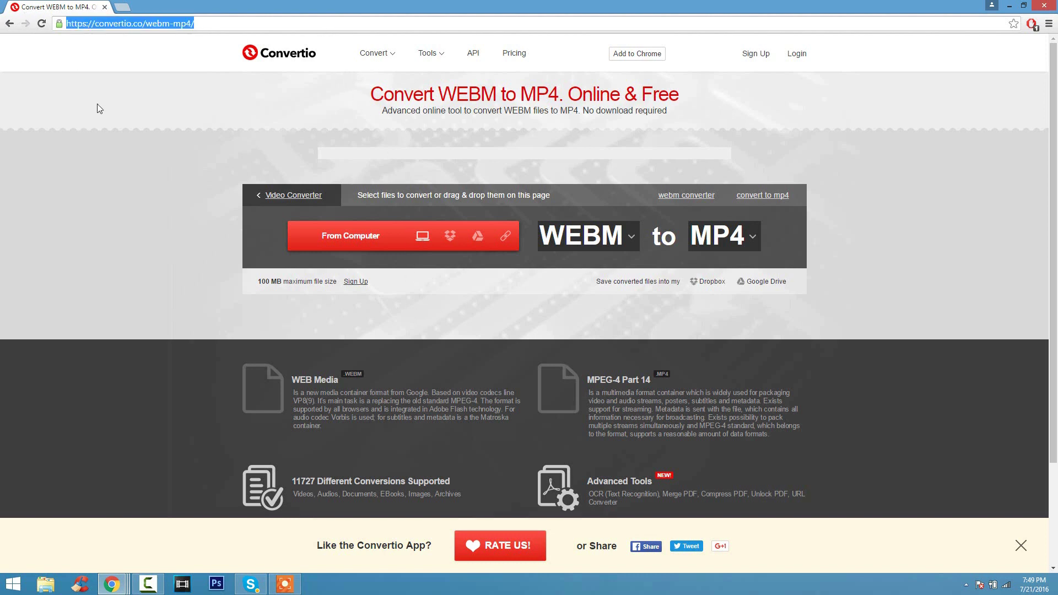
pyautogui.click(111, 152)
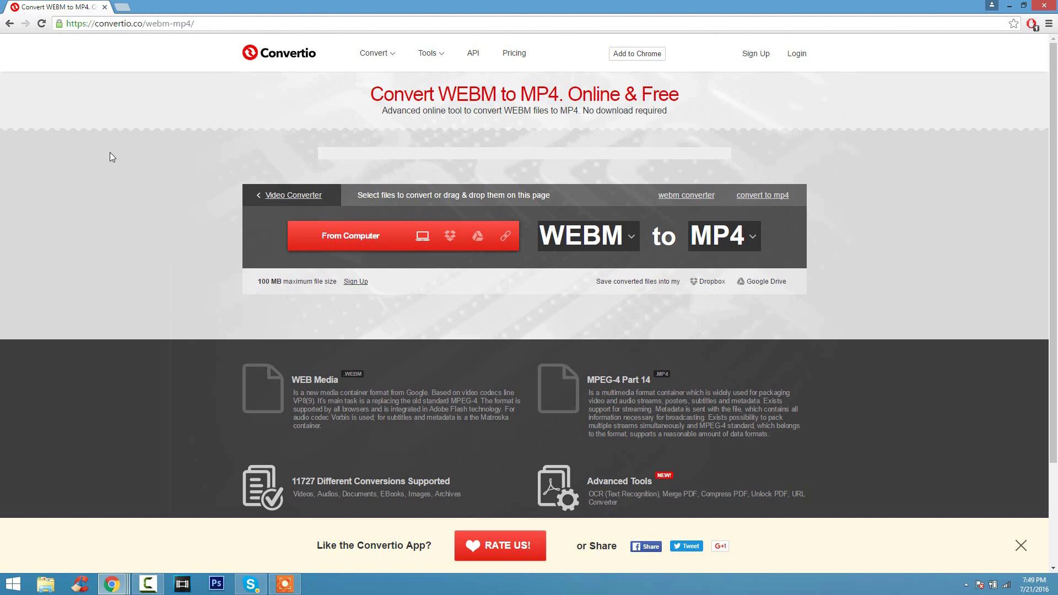
pyautogui.click(335, 238)
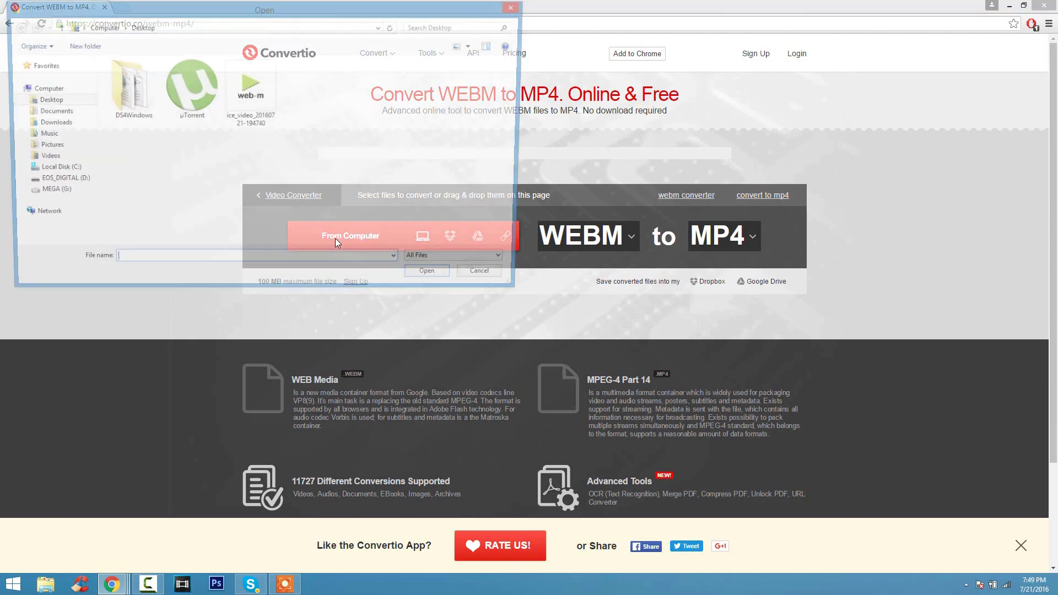
pyautogui.click(266, 127)
pyautogui.click(431, 280)
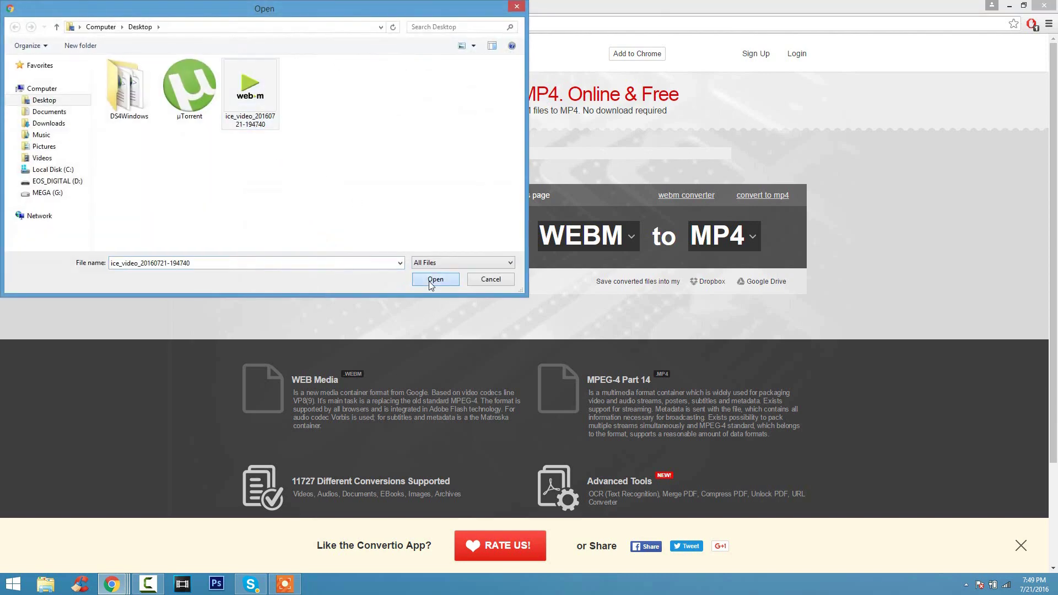
pyautogui.click(539, 310)
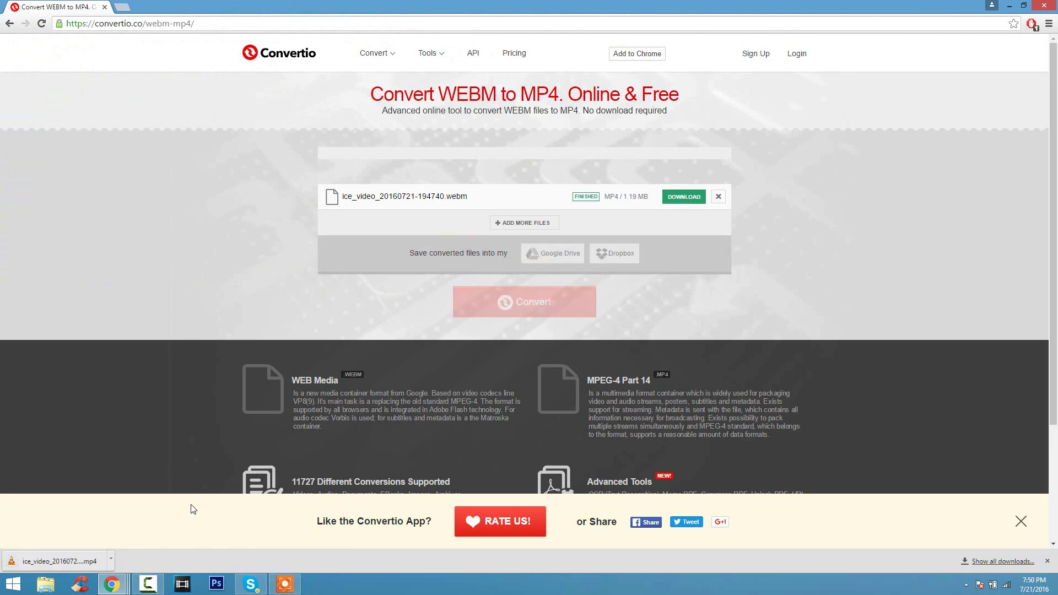
pyautogui.click(97, 558)
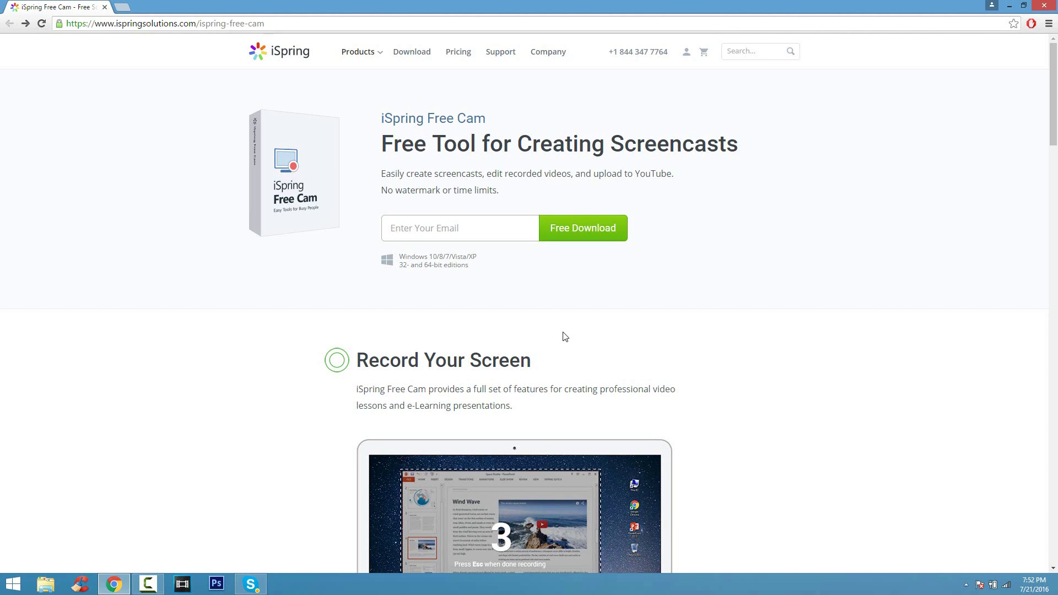
# - Enter an e-mail address in the Free Cam download form and submit it
pyautogui.click(521, 235)
pyautogui.press('Return')
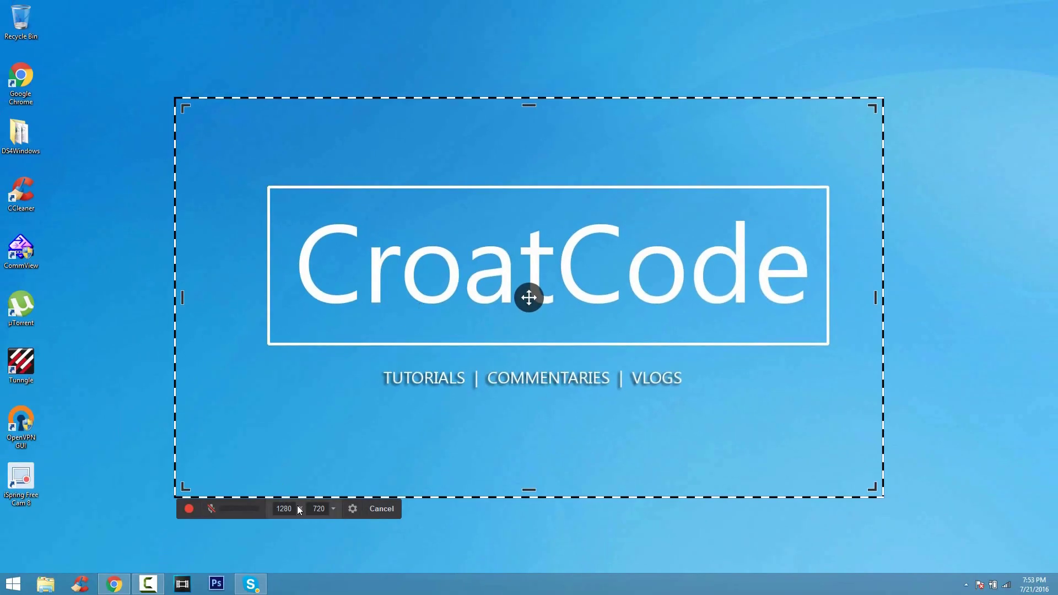
# - Set the iSpring Free Cam capture area to 1920 × 1080 full screen
pyautogui.click(284, 508)
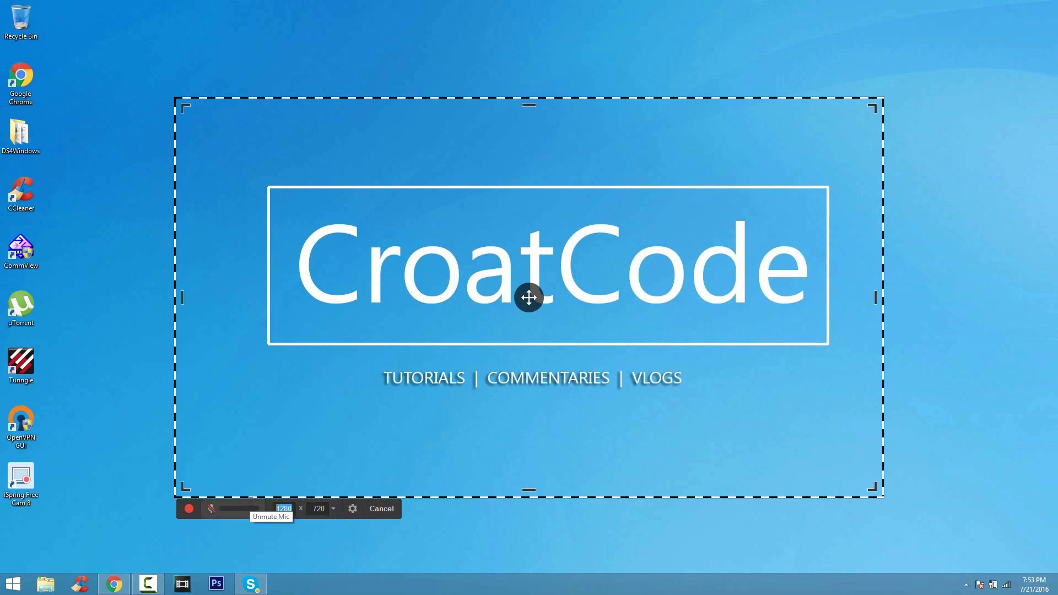
pyautogui.write('1920')
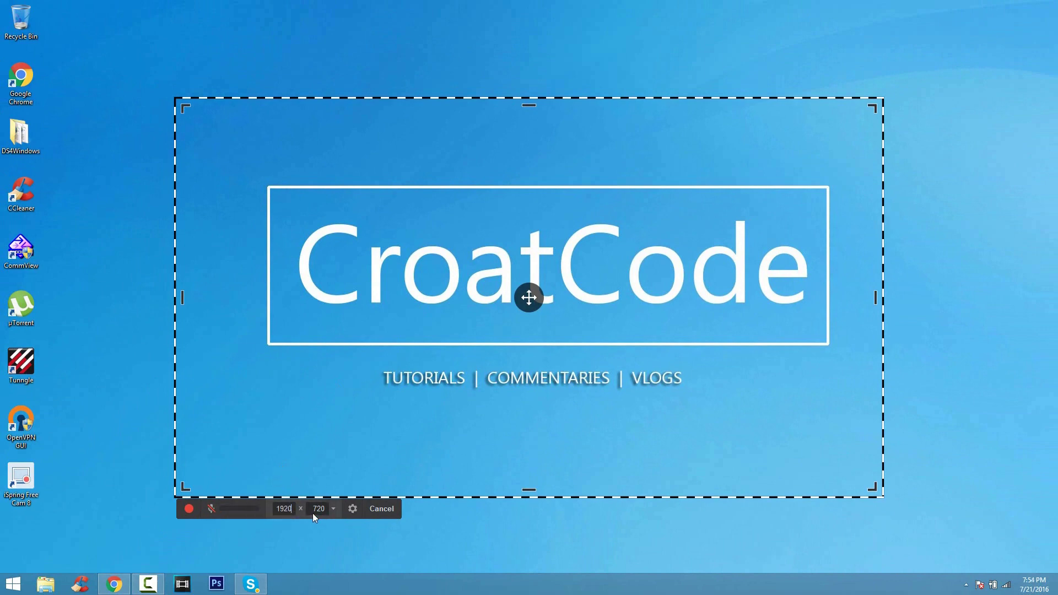
pyautogui.press('Tab')
pyautogui.write('1080')
pyautogui.click(165, 560)
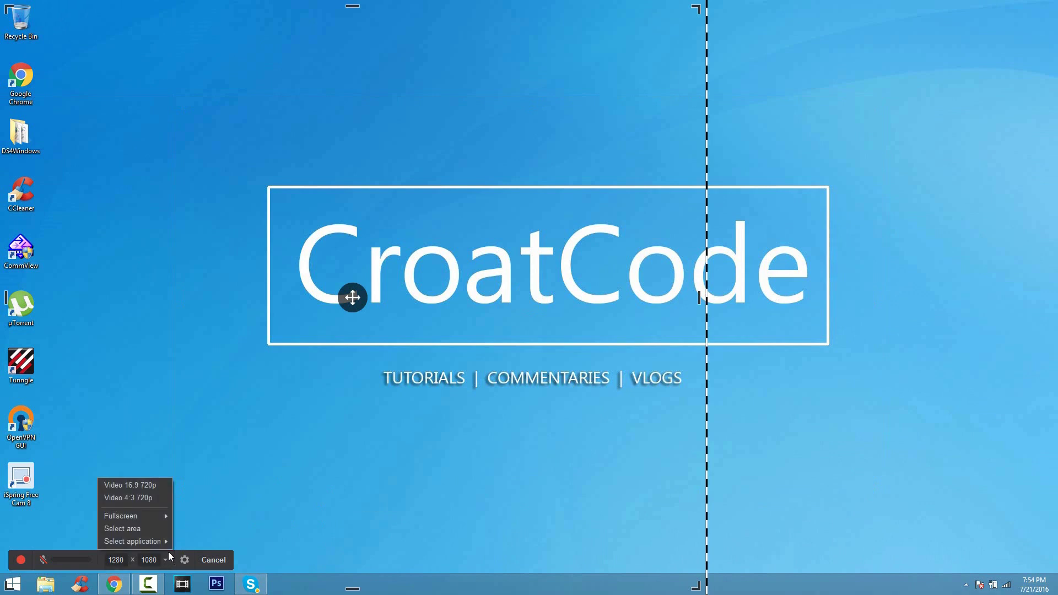
pyautogui.moveTo(164, 515)
pyautogui.click(193, 529)
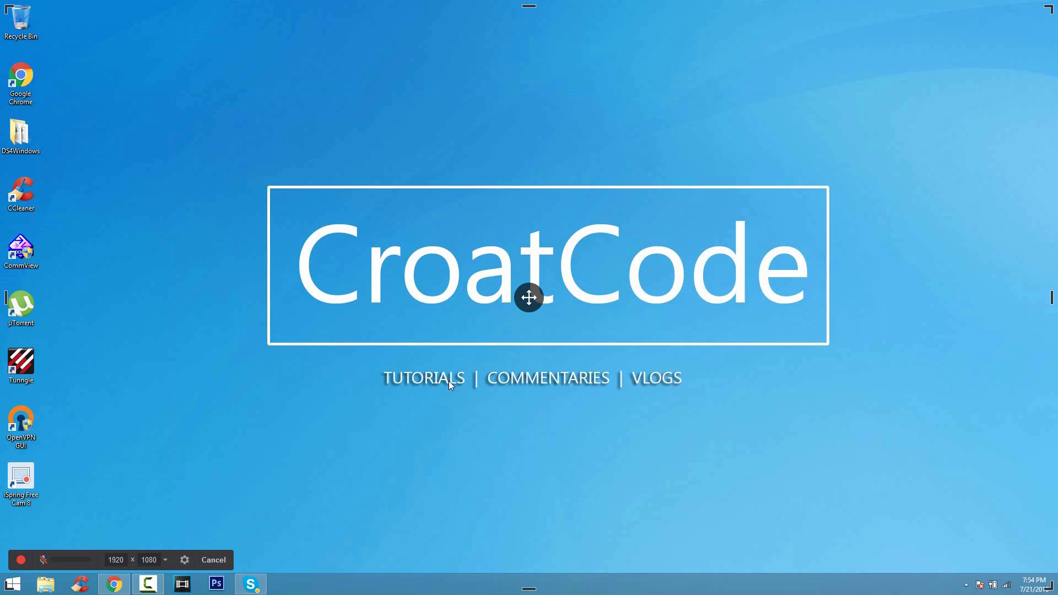
# - Record a Computer window being moved and CCleaner being launched, moved and closed
pyautogui.click(20, 560)
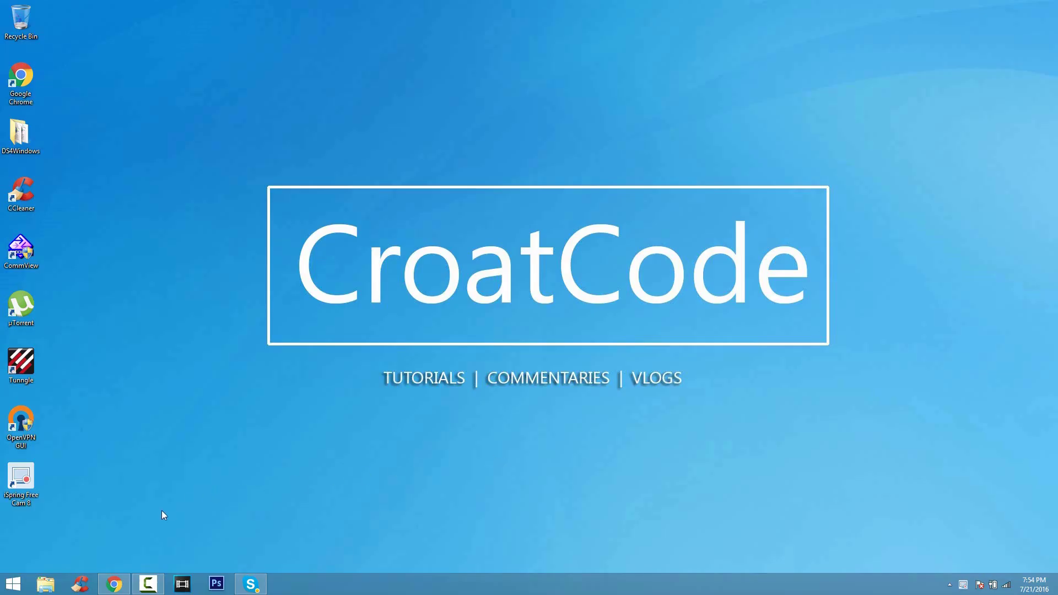
pyautogui.click(47, 583)
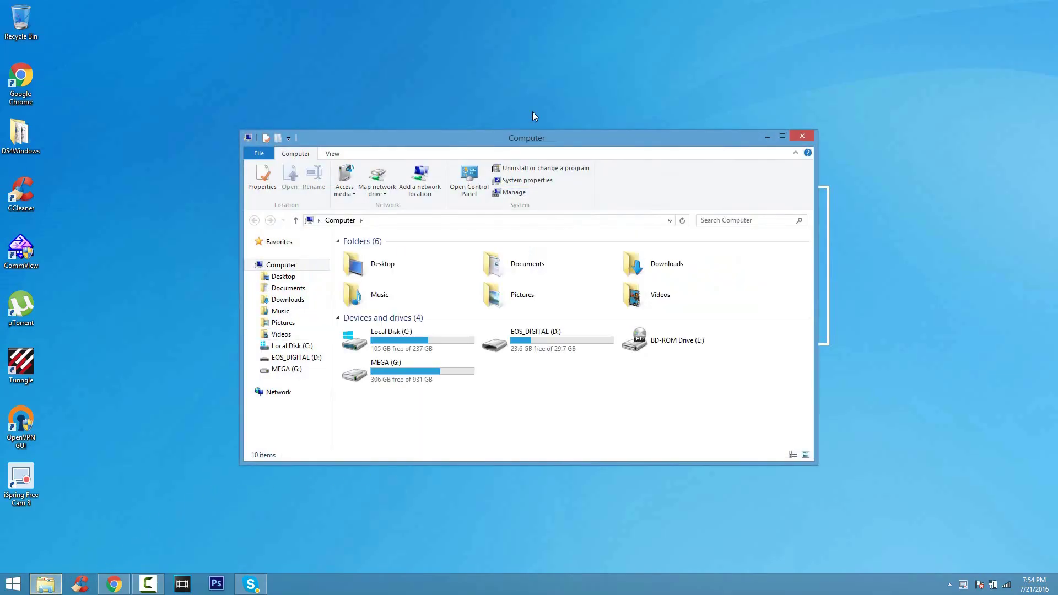
pyautogui.moveTo(557, 145); pyautogui.dragTo(582, 154)
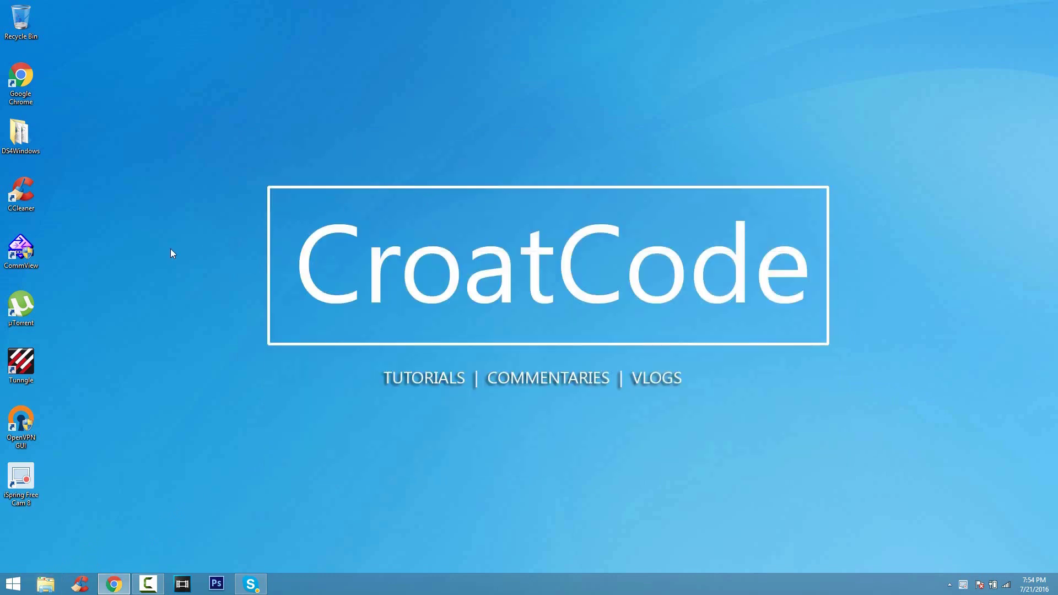
pyautogui.doubleClick(21, 192)
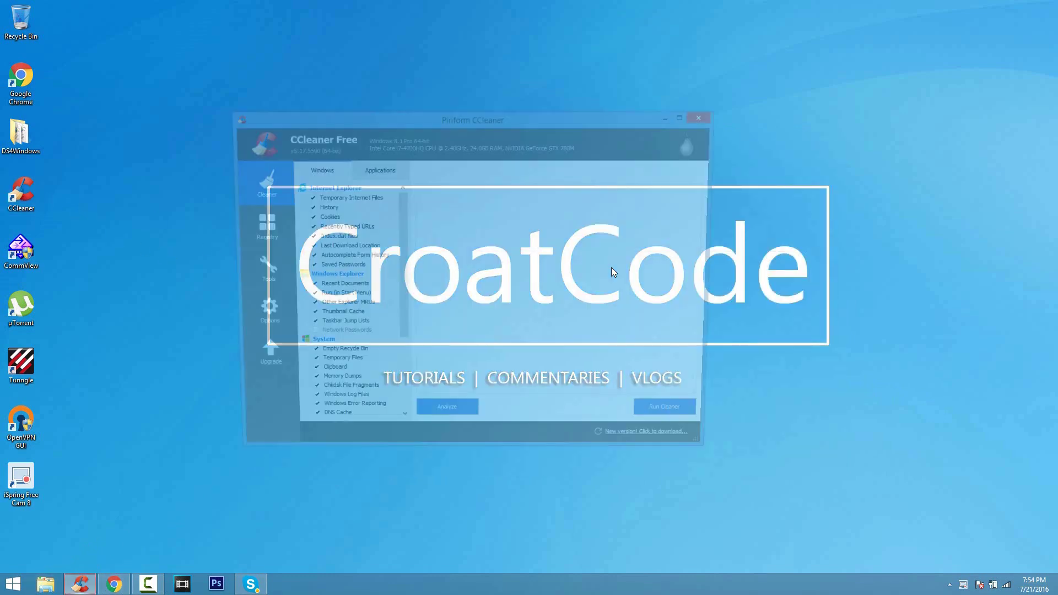
pyautogui.moveTo(646, 115); pyautogui.dragTo(713, 140)
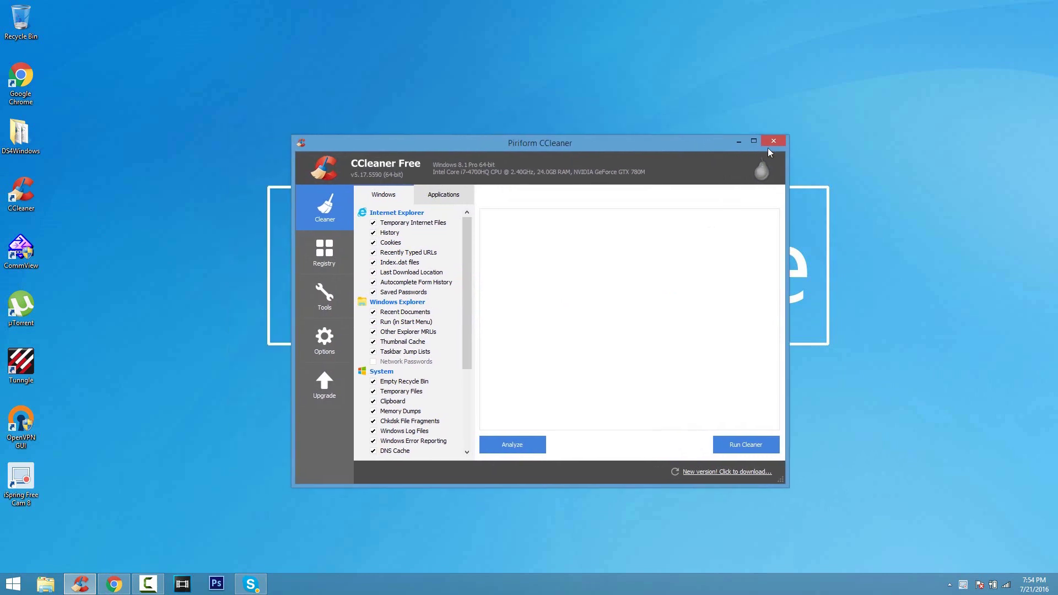
pyautogui.click(773, 142)
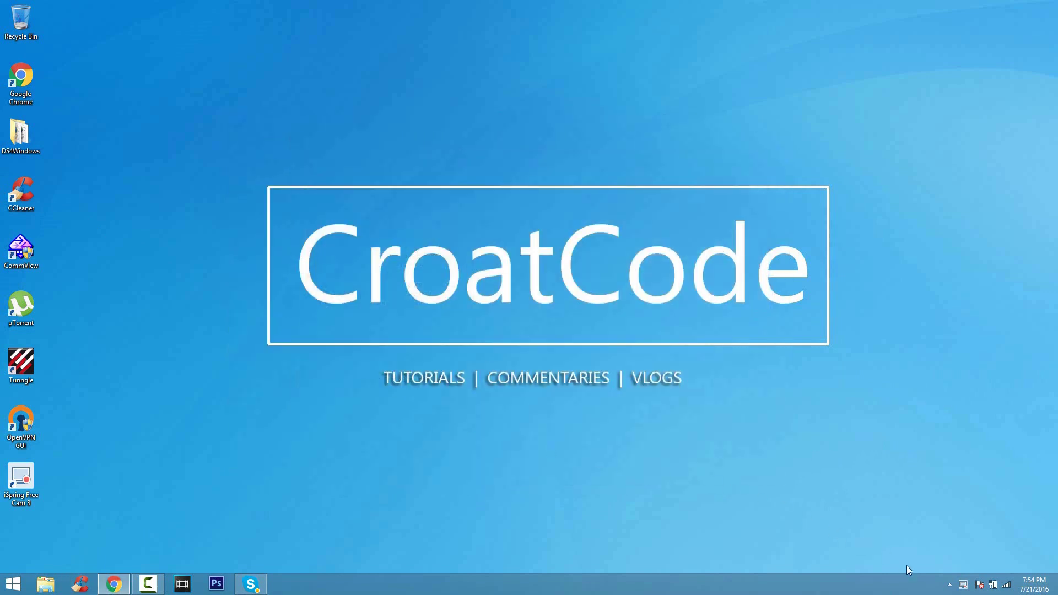
pyautogui.rightClick(963, 585)
# - Stop the recording, pause the preview, and open then close the editor unchanged
pyautogui.click(962, 552)
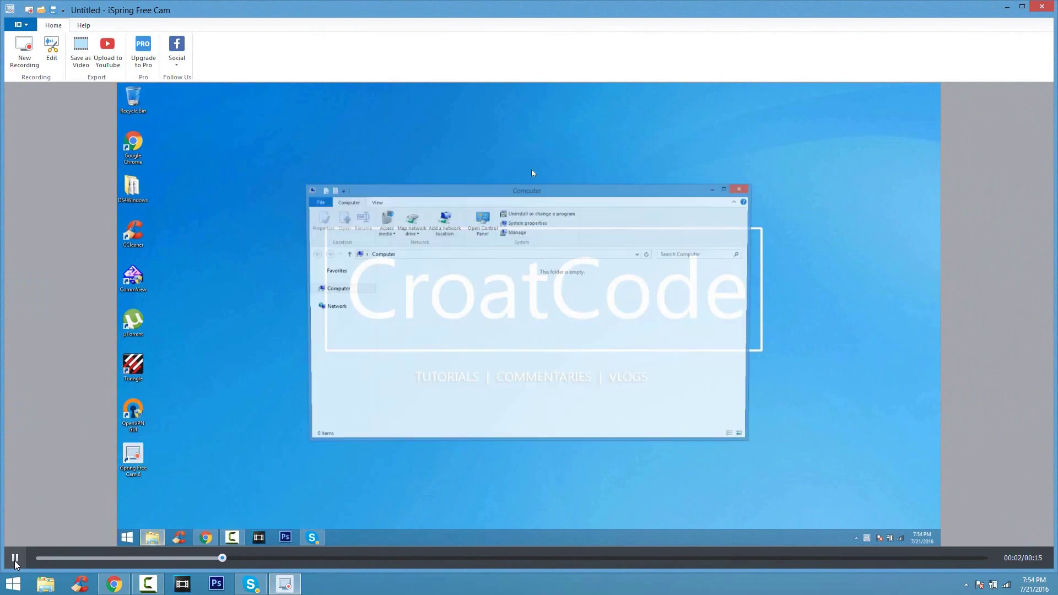
pyautogui.click(15, 560)
pyautogui.click(51, 49)
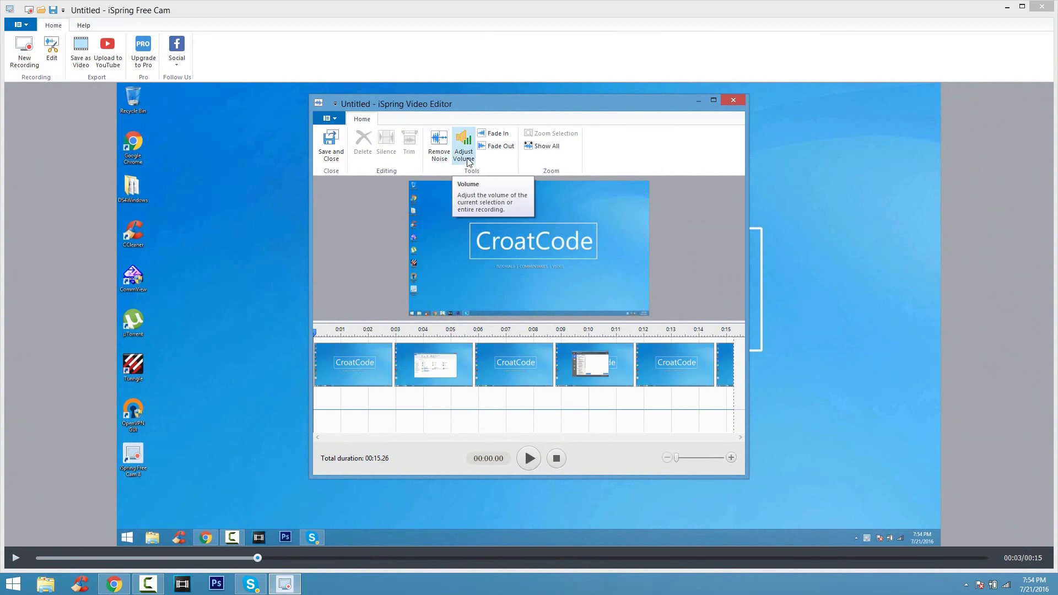
pyautogui.click(734, 100)
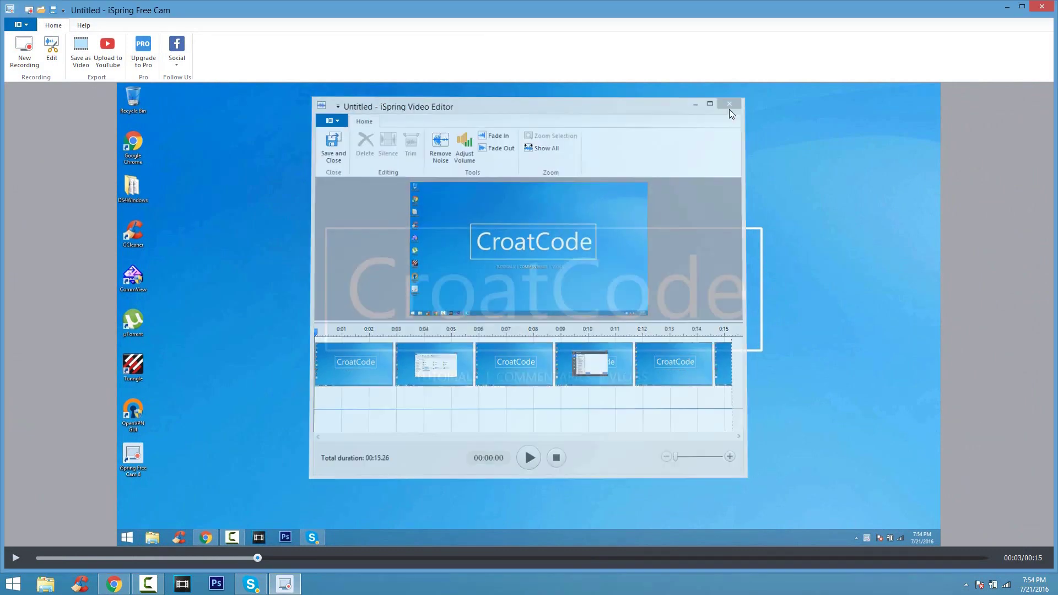
# - Save the recording as a WMV video on the Desktop and play it
pyautogui.click(81, 49)
pyautogui.click(65, 101)
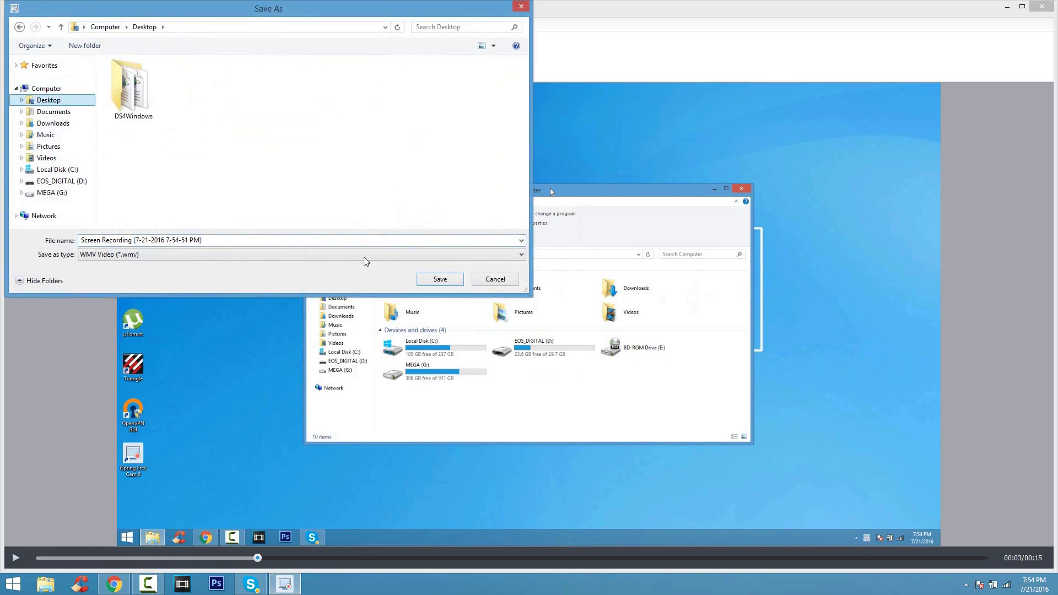
pyautogui.click(452, 283)
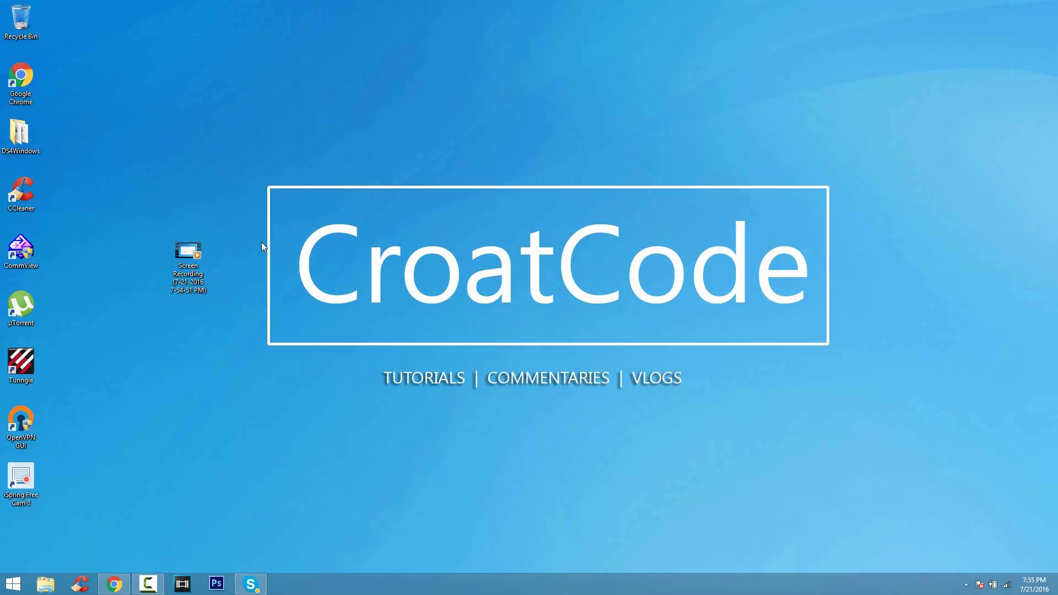
pyautogui.doubleClick(206, 273)
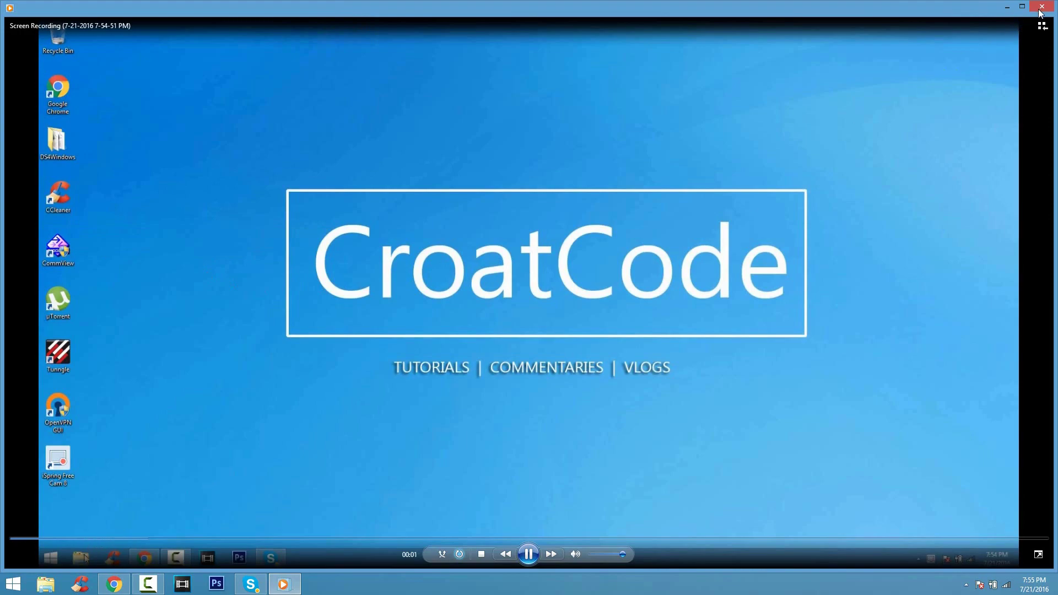
# - Close Windows Media Player after the Screen Recording file plays back
pyautogui.click(1042, 9)
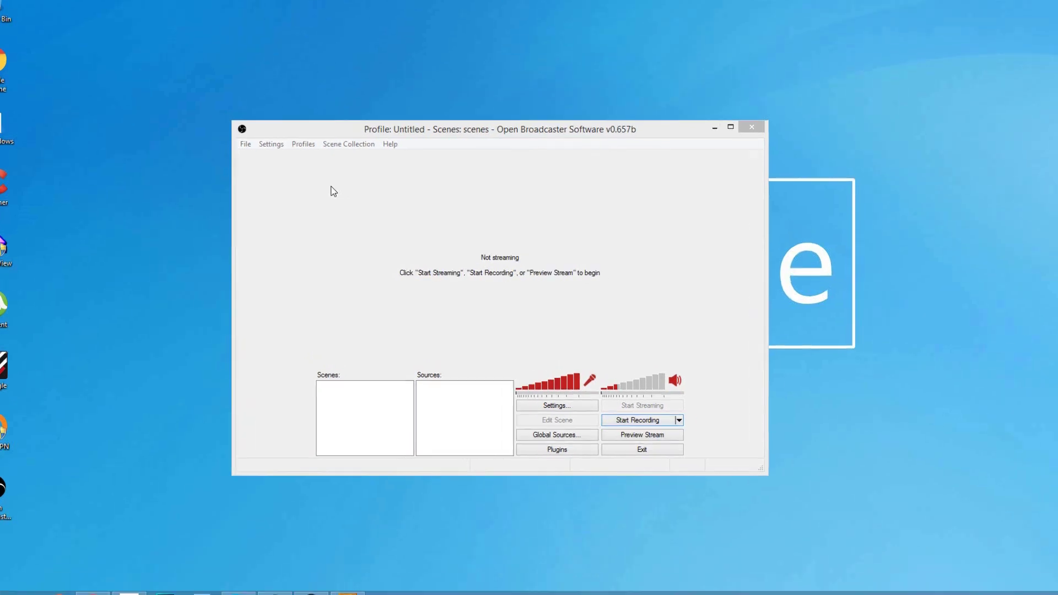
# - Set the OBS broadcast output mode to File Output Only in Settings
pyautogui.click(258, 154)
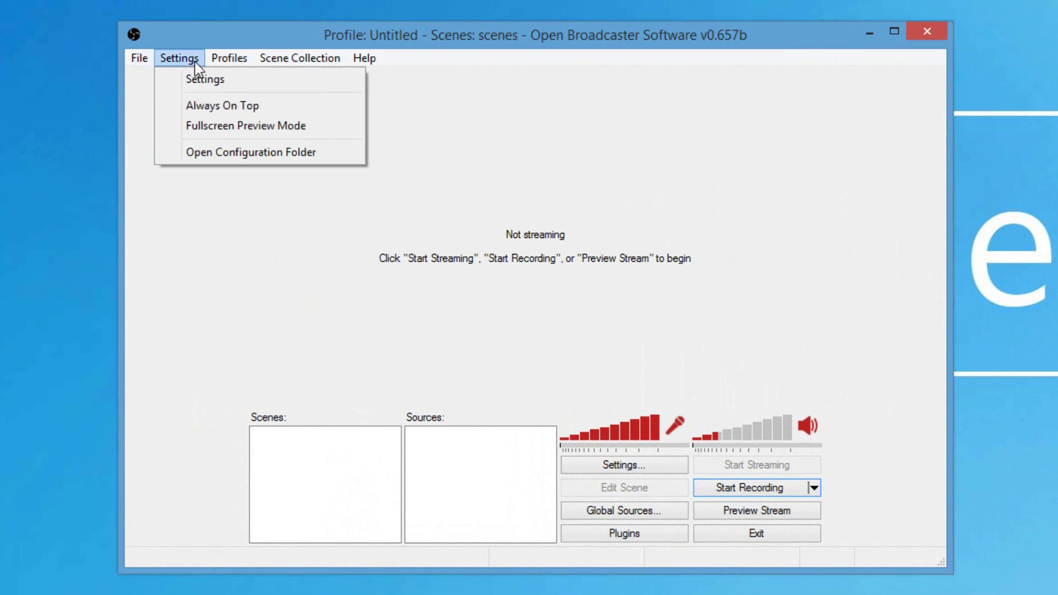
pyautogui.click(197, 79)
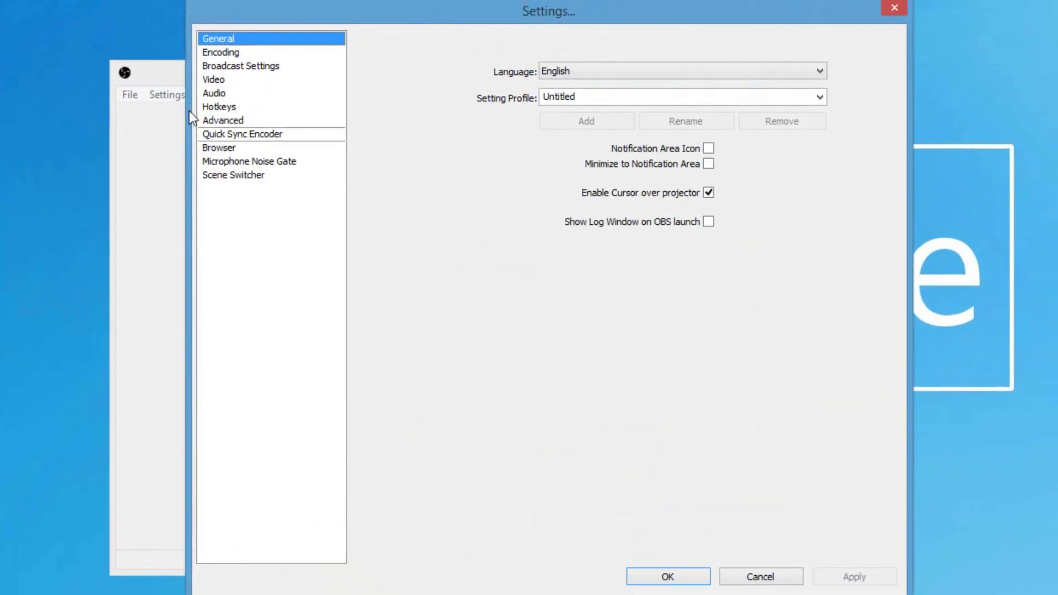
pyautogui.click(239, 65)
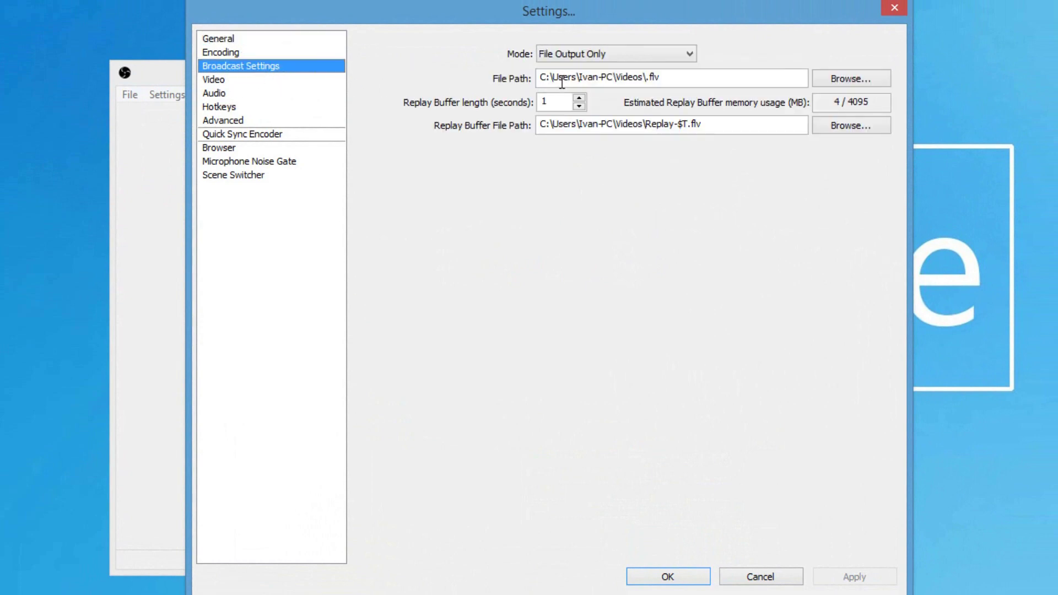
pyautogui.click(578, 55)
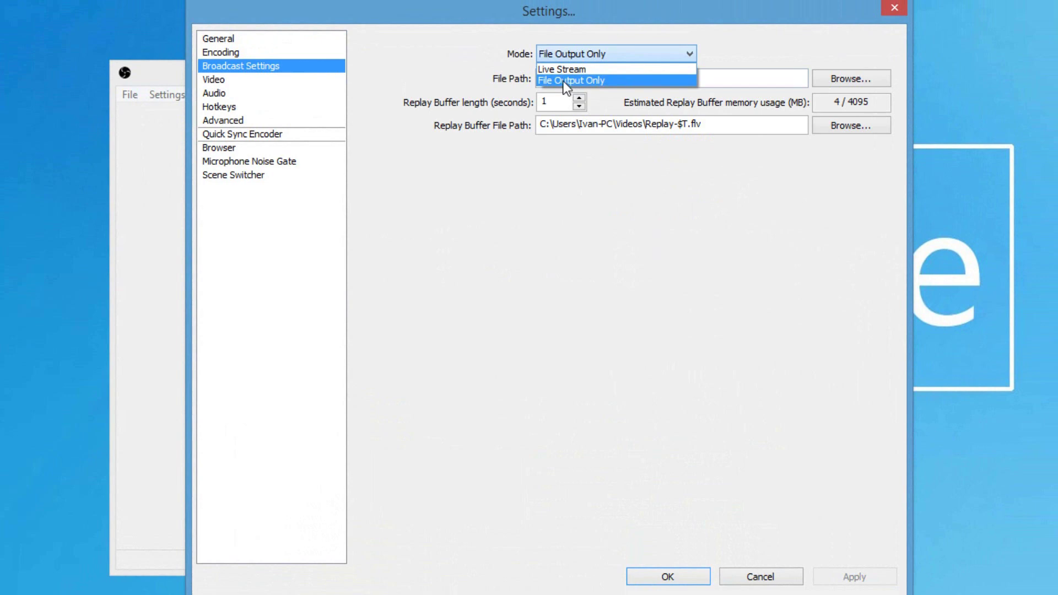
pyautogui.click(564, 81)
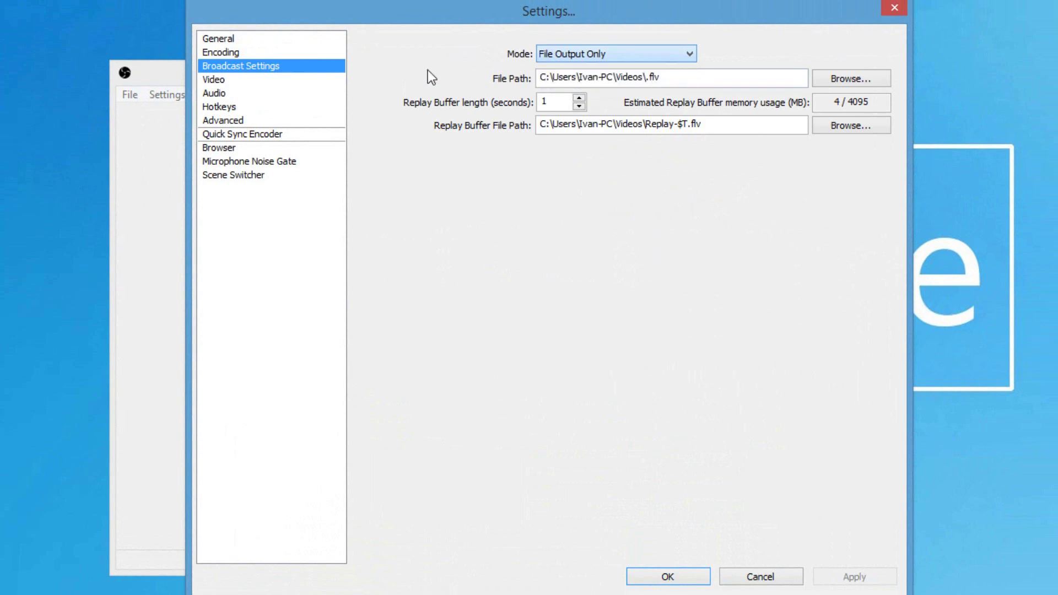
# - Review the Video, Audio, Noise Gate and Hotkeys settings, then apply them with OK
pyautogui.click(223, 81)
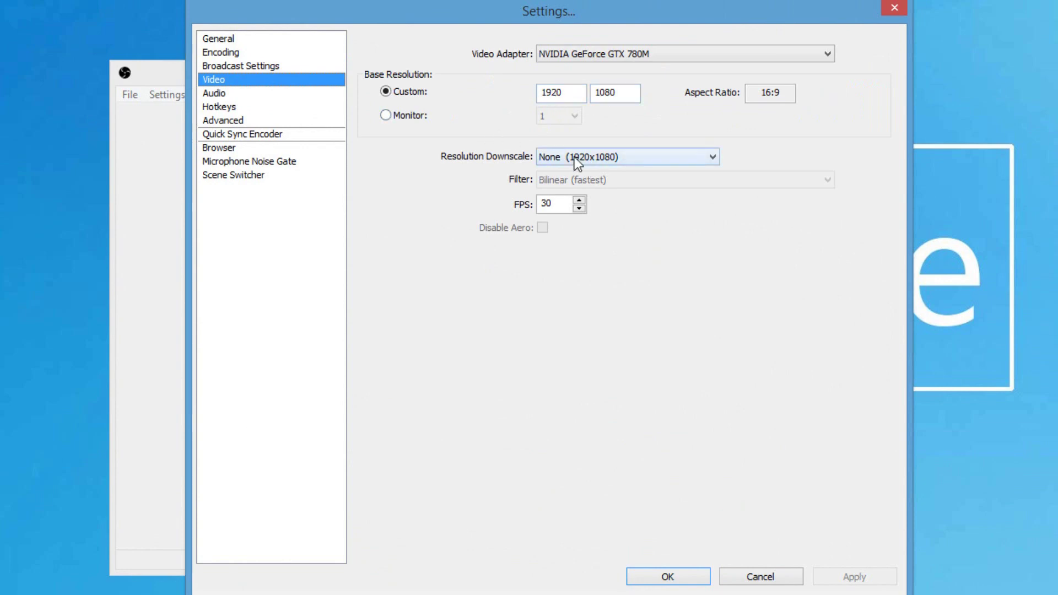
pyautogui.click(231, 95)
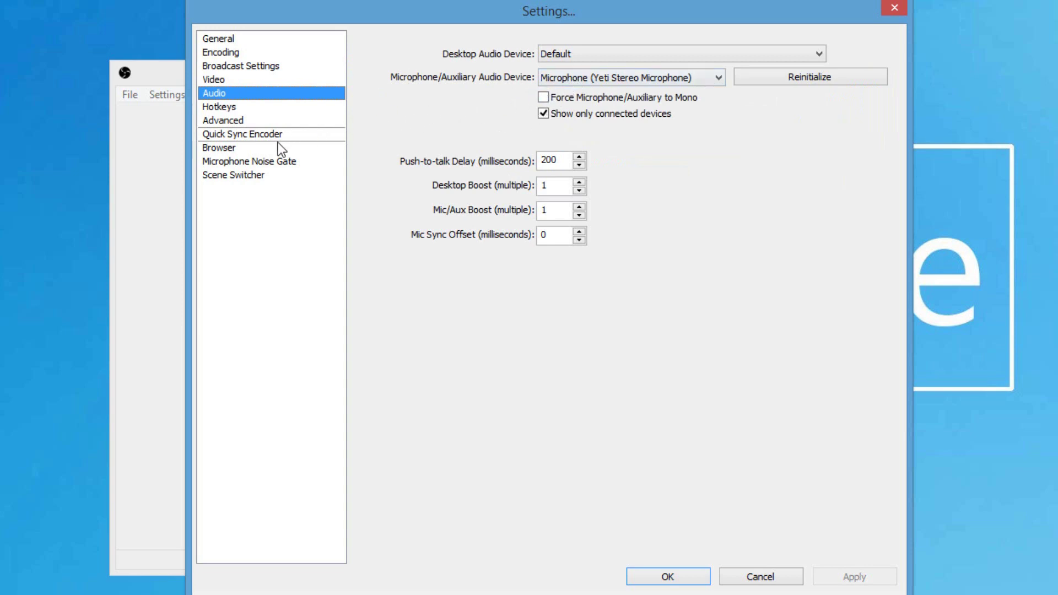
pyautogui.click(263, 161)
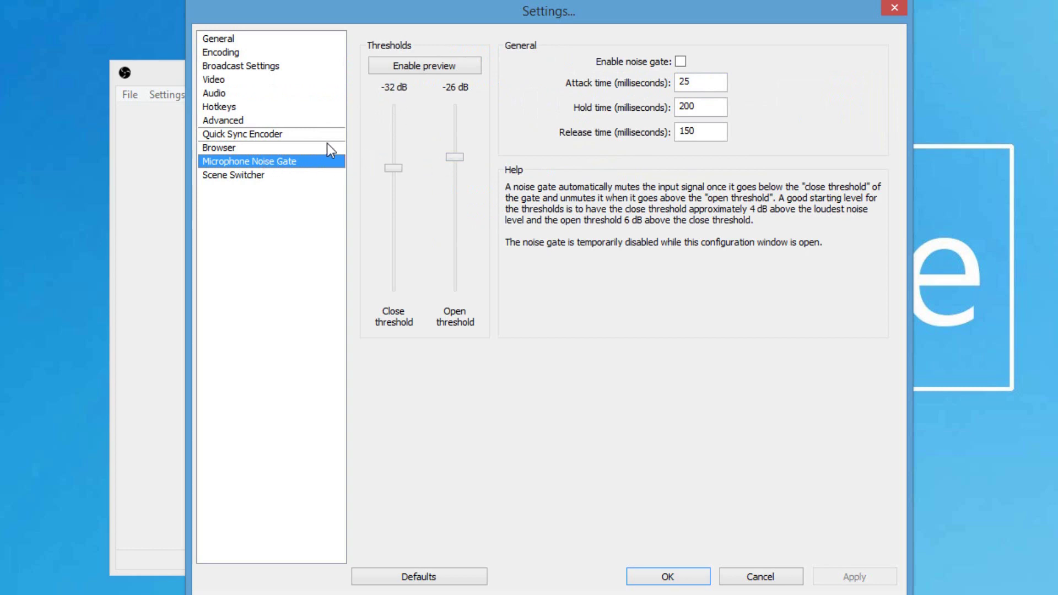
pyautogui.click(258, 108)
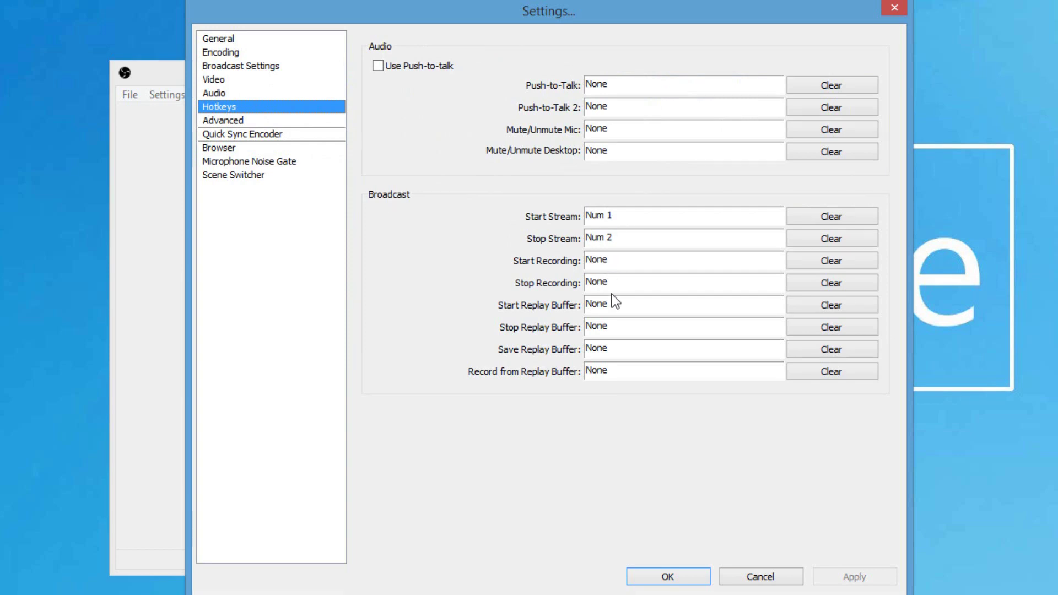
pyautogui.click(659, 576)
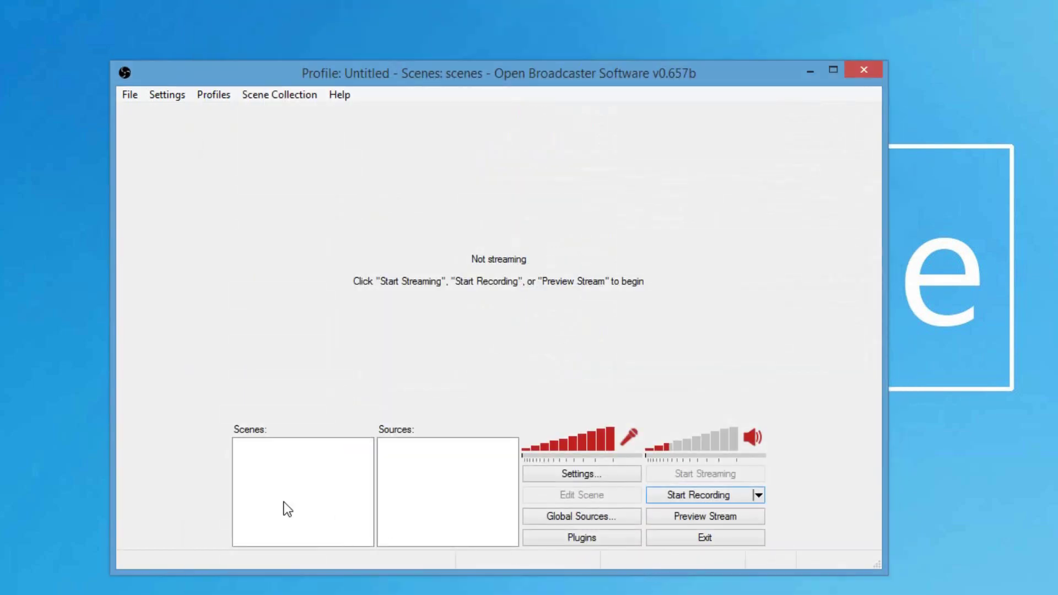
# - Add a new scene named CroatCode and start the live preview
pyautogui.rightClick(286, 462)
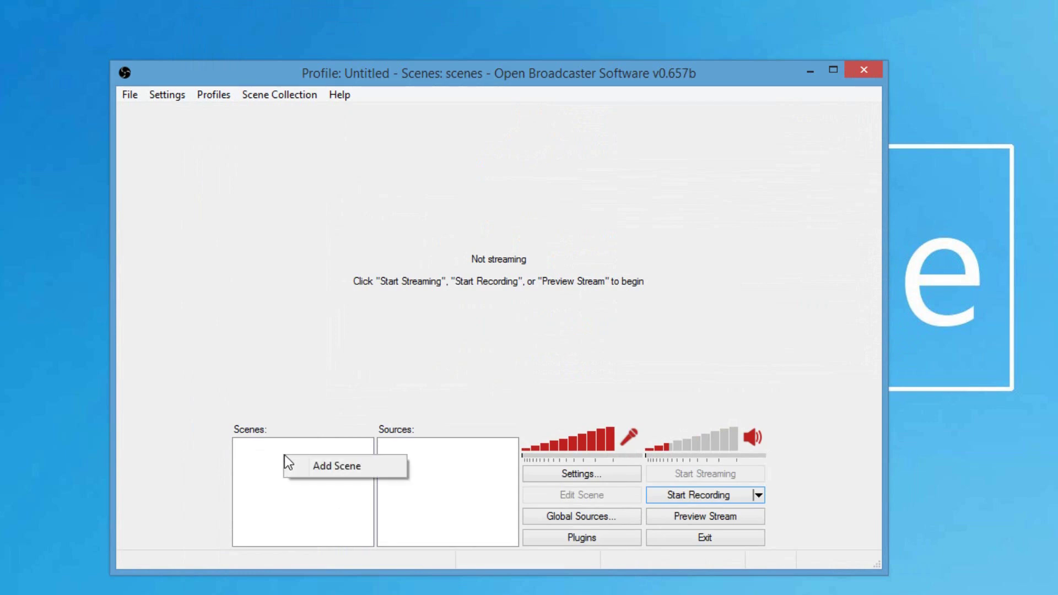
pyautogui.click(310, 467)
pyautogui.write('CroatCode')
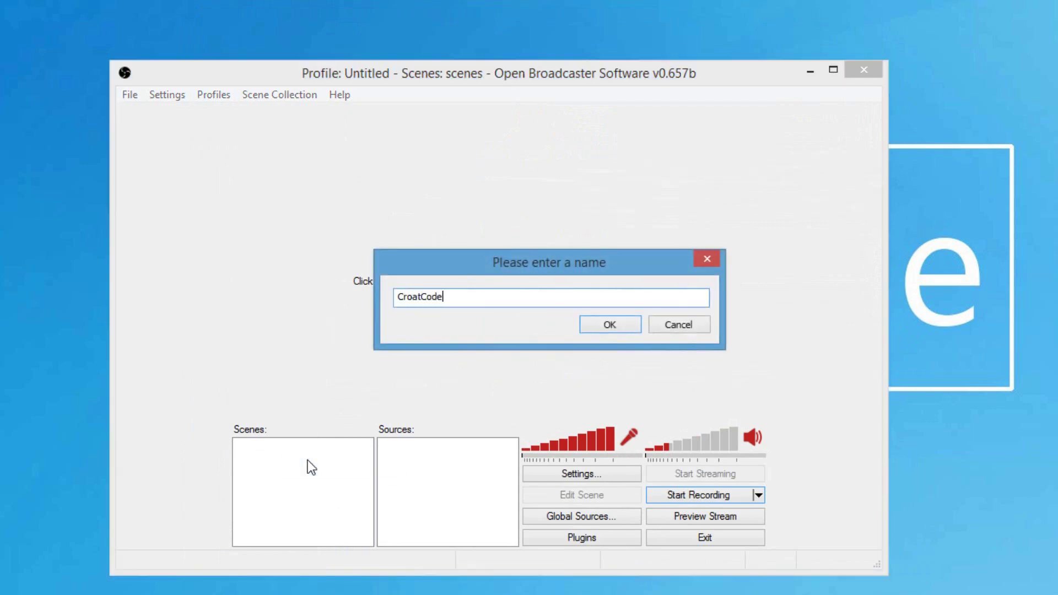
pyautogui.press('Return')
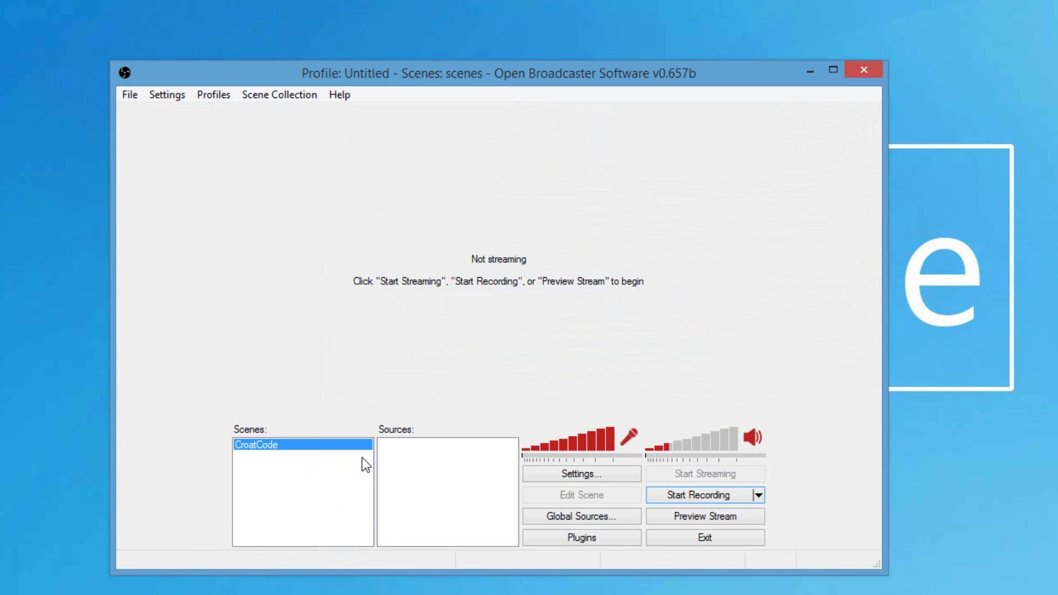
pyautogui.click(678, 512)
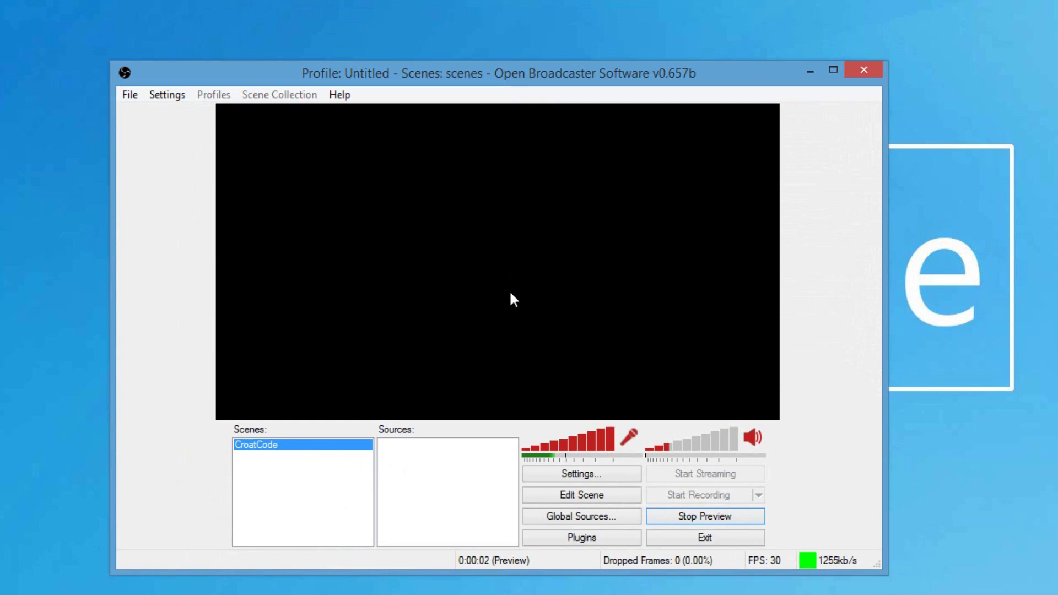
# - Add a Game Capture source named CSGO capturing Counter-Strike: Global Offensive
pyautogui.rightClick(418, 462)
pyautogui.moveTo(475, 472)
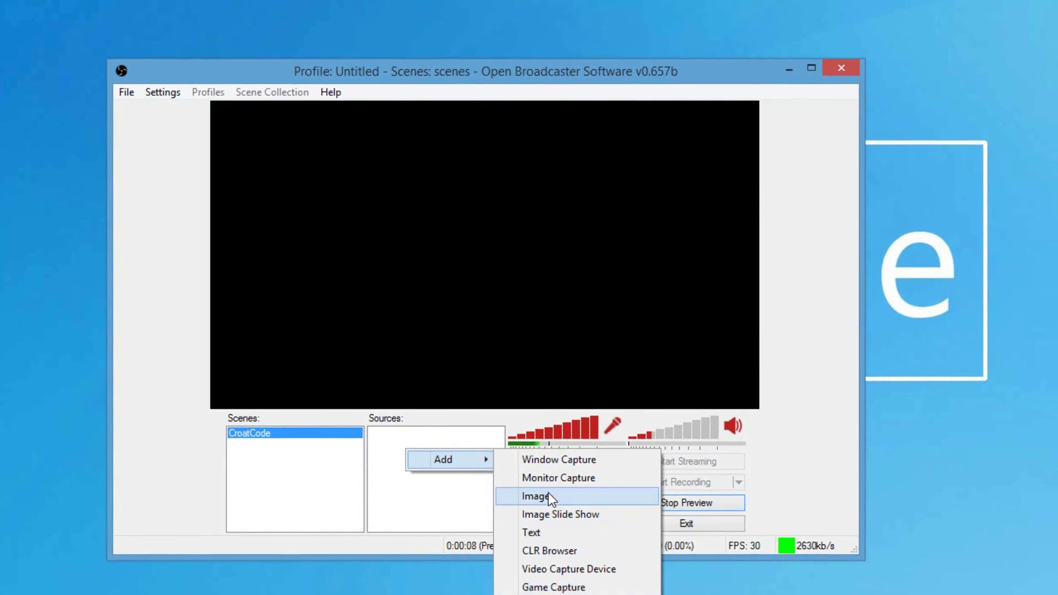
pyautogui.click(551, 588)
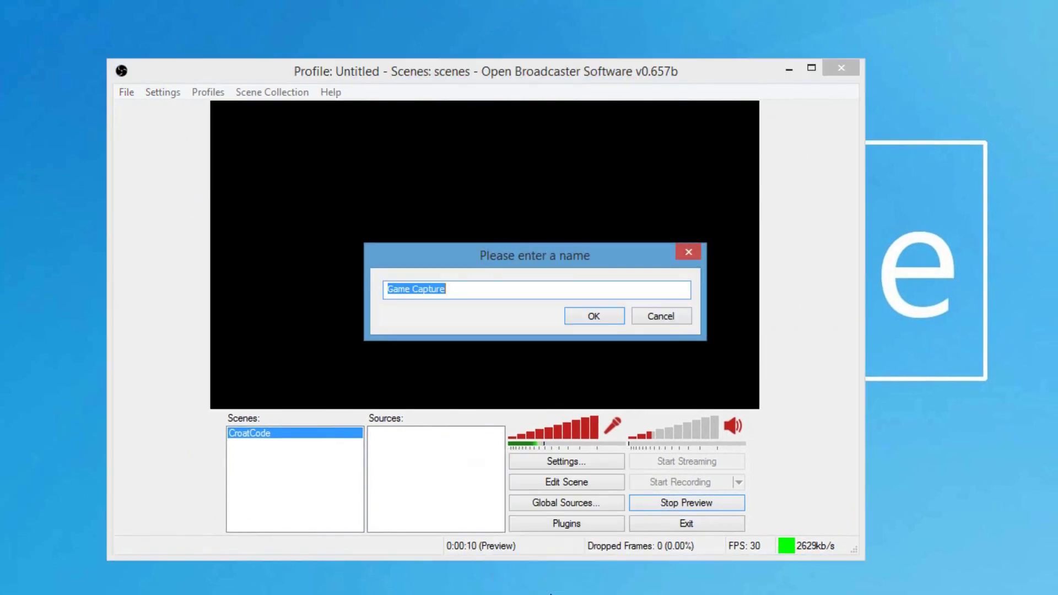
pyautogui.write('CSGO')
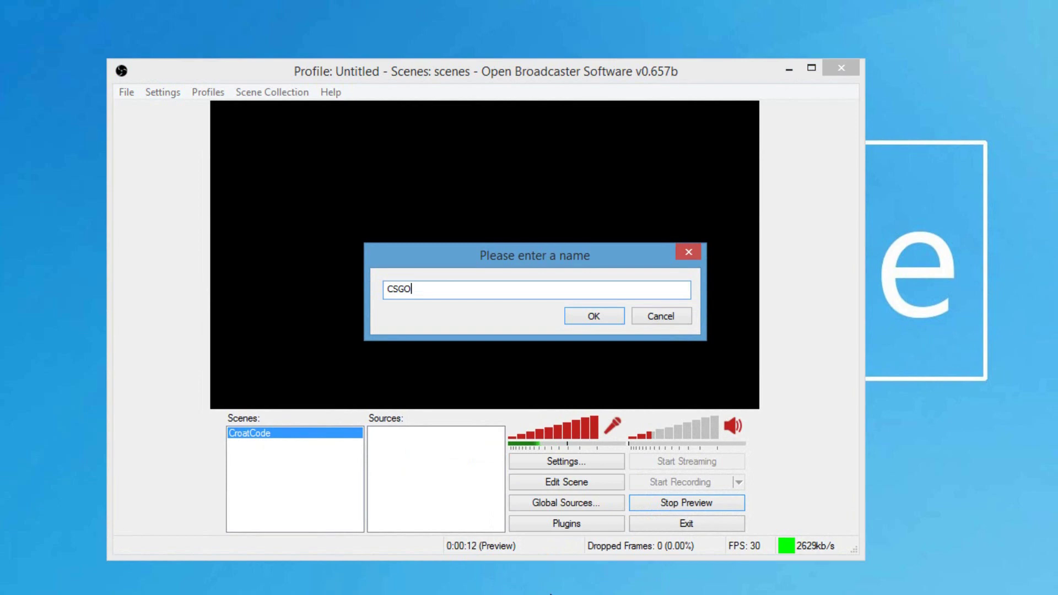
pyautogui.press('Return')
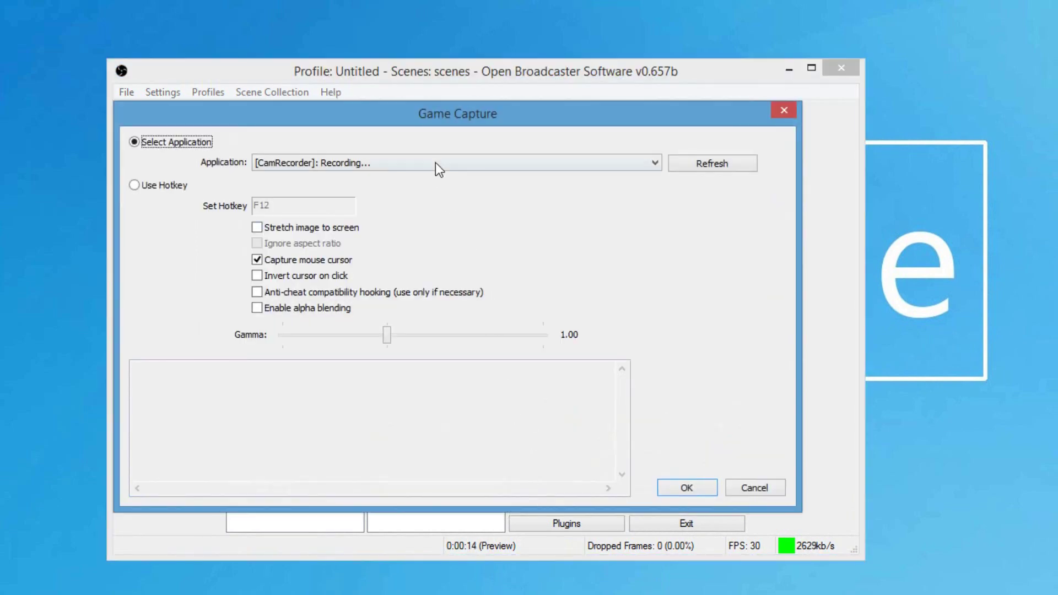
pyautogui.click(436, 163)
pyautogui.click(434, 187)
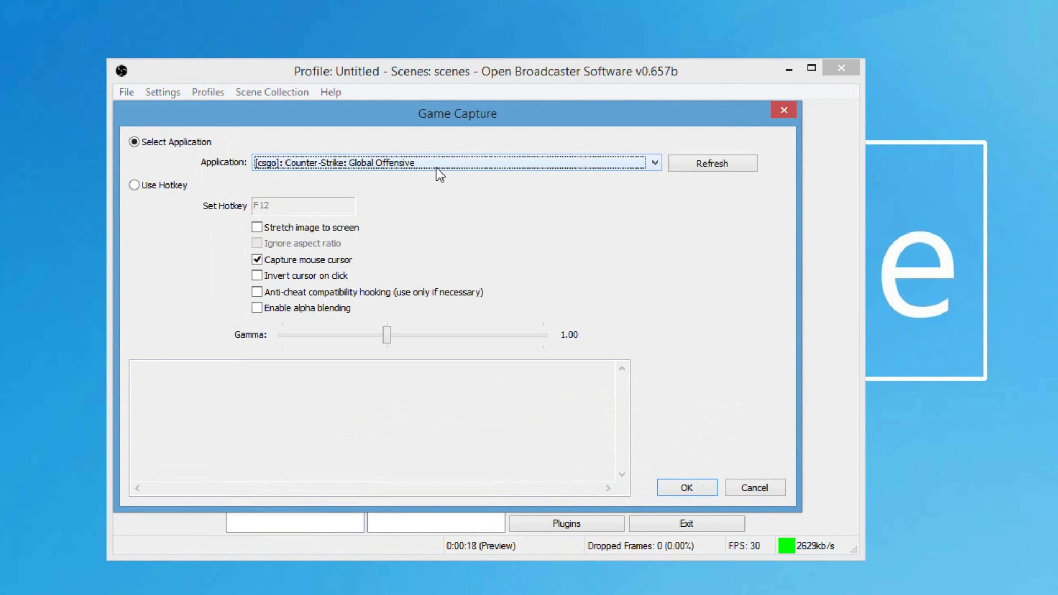
pyautogui.click(686, 488)
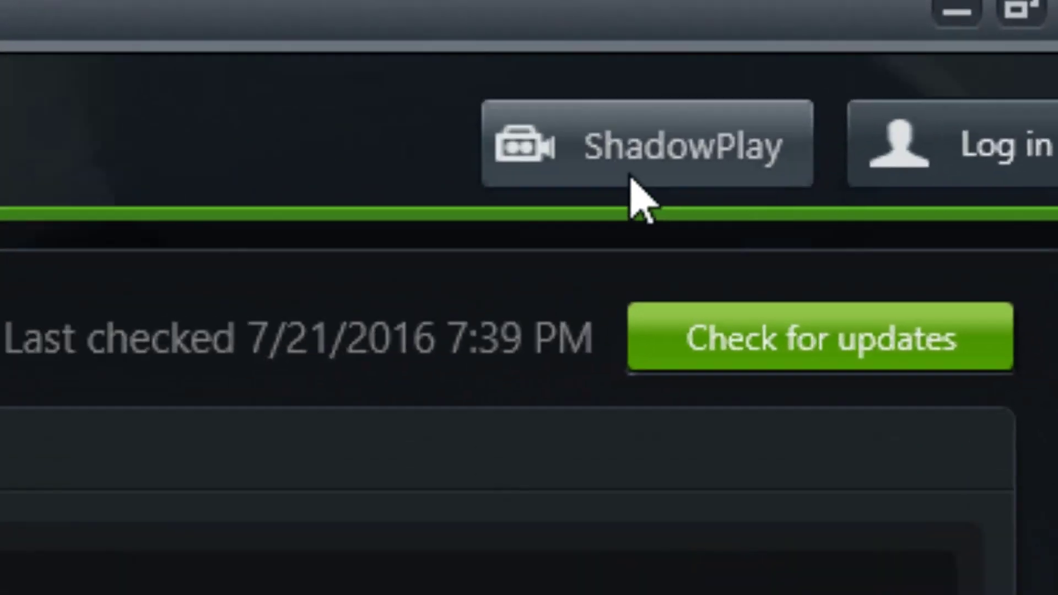
# - In the ShadowPlay panel, switch ShadowPlay off and then back on
pyautogui.click(632, 178)
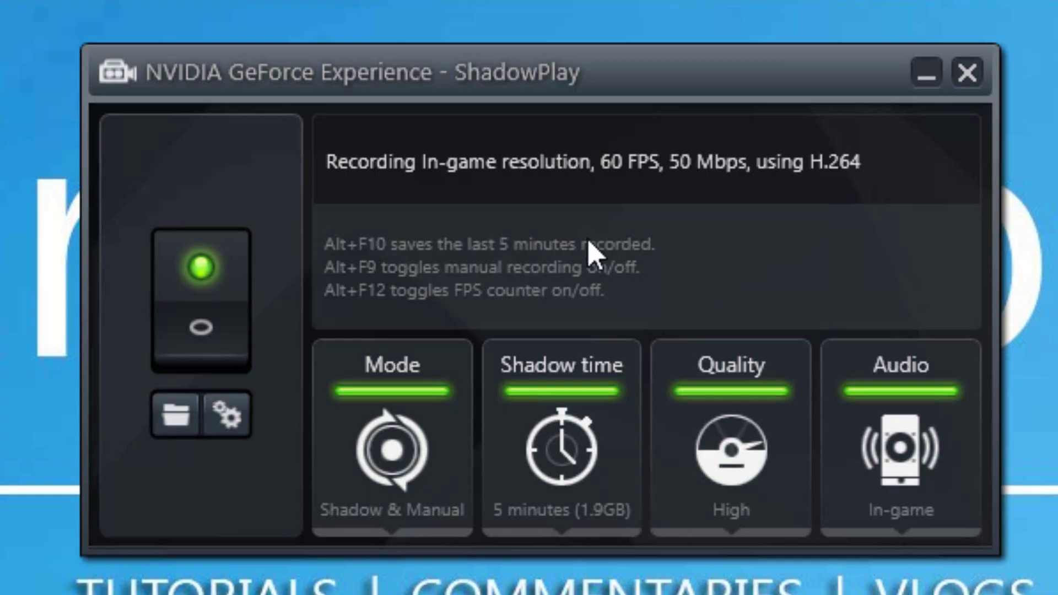
pyautogui.click(206, 331)
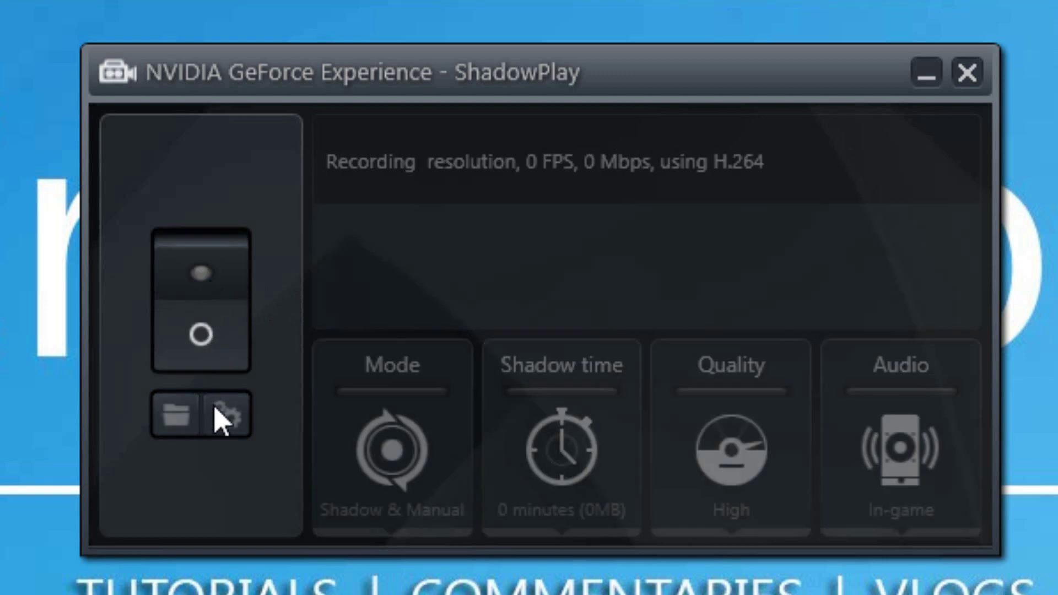
pyautogui.click(210, 364)
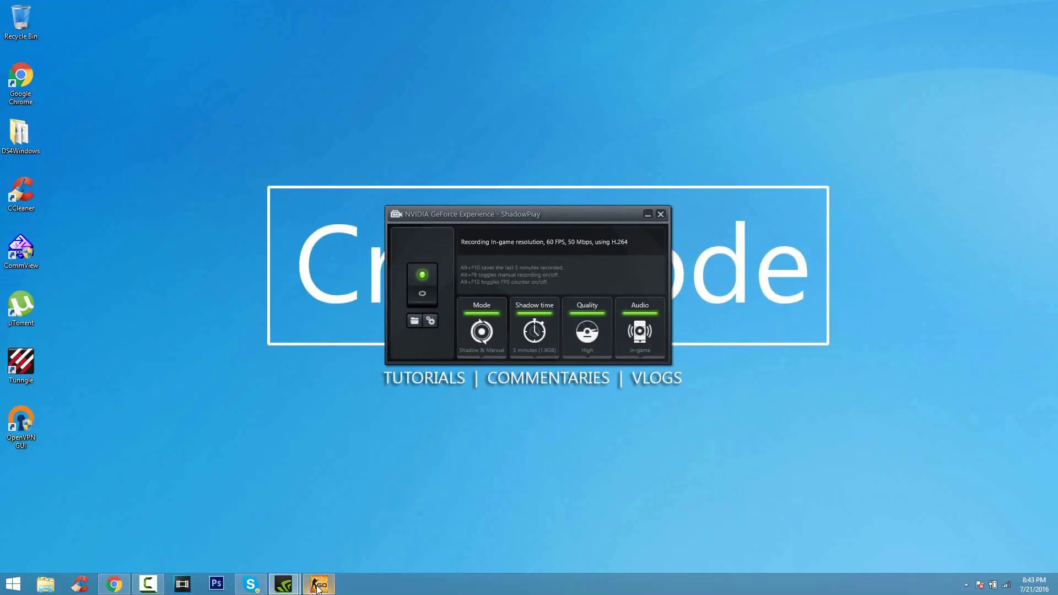
pyautogui.moveTo(319, 588)
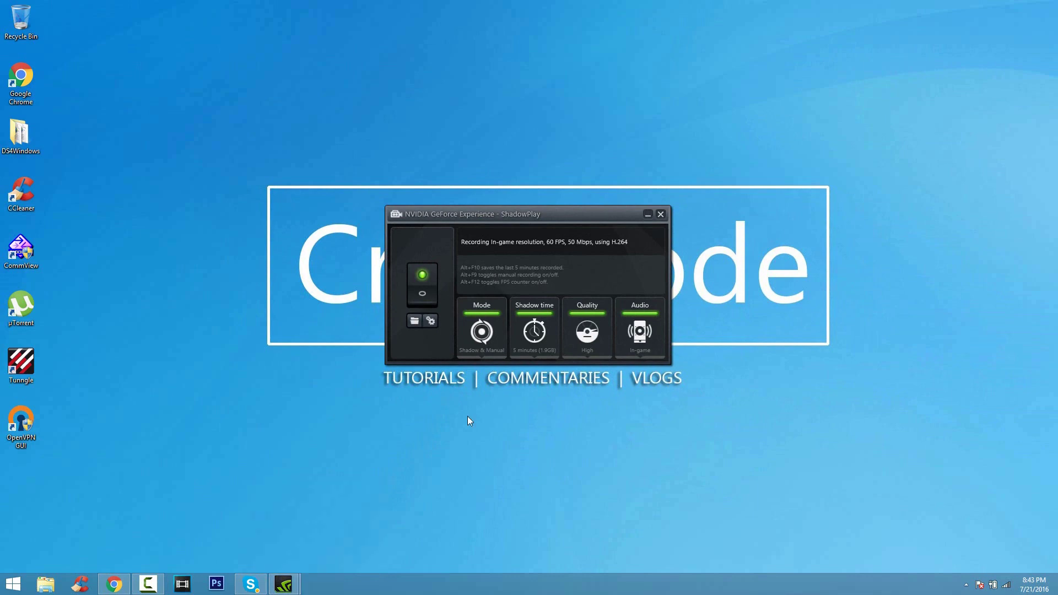
# - Play the recording from Videos > Counter-strike Global Offensive in VLC
pyautogui.click(414, 322)
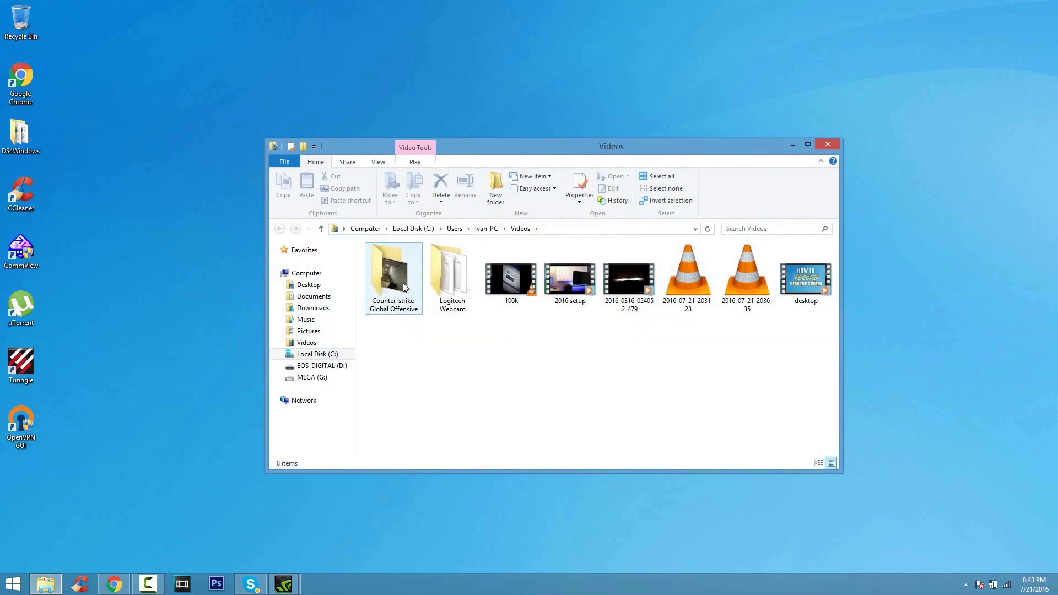
pyautogui.doubleClick(404, 287)
pyautogui.doubleClick(394, 284)
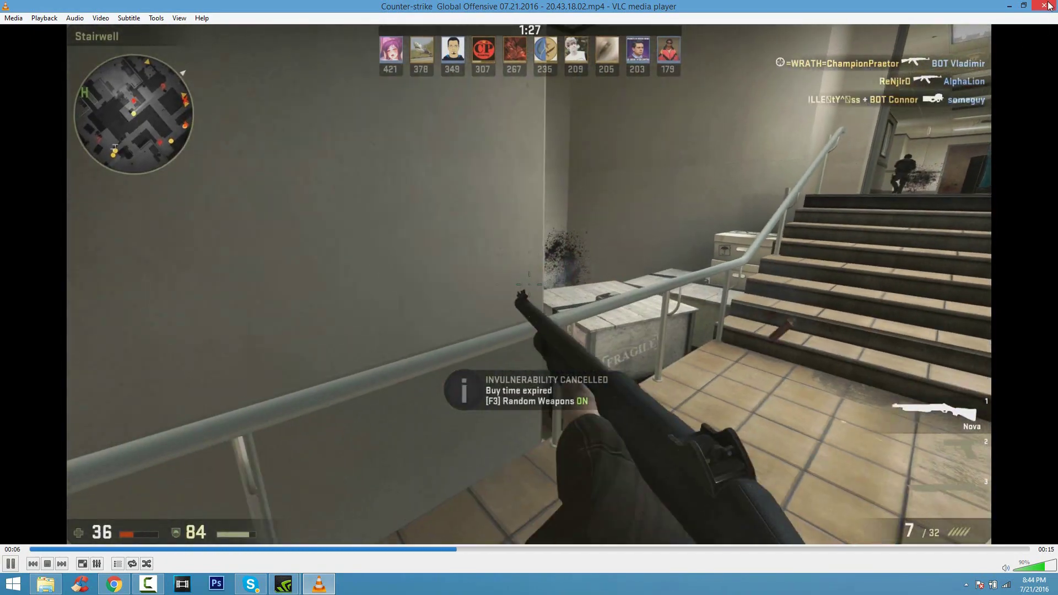
# - Close VLC and download SmartPixel for Windows from smartpixel.com
pyautogui.click(1050, 5)
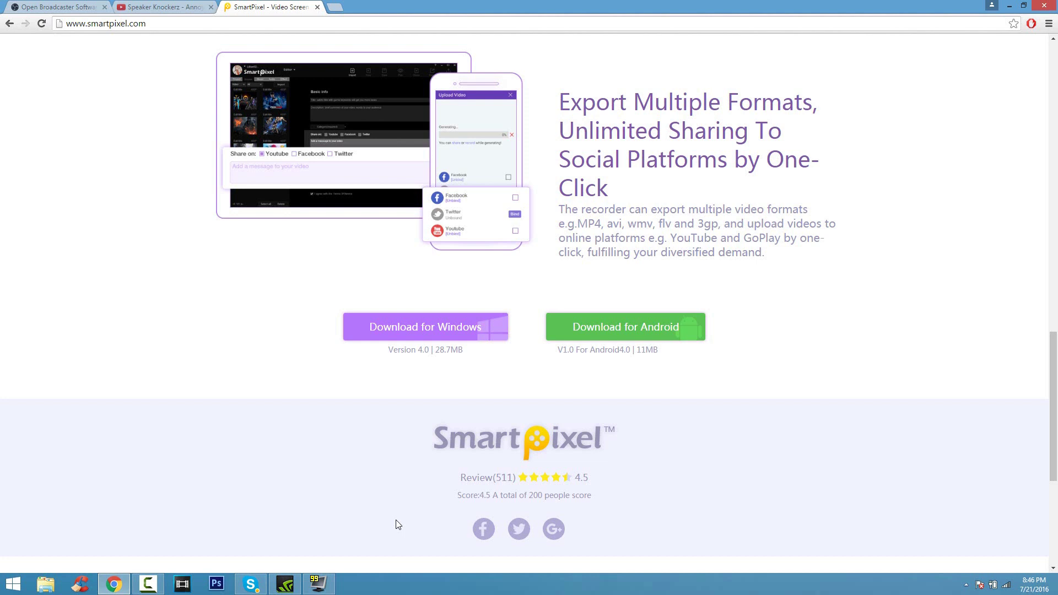
pyautogui.click(445, 338)
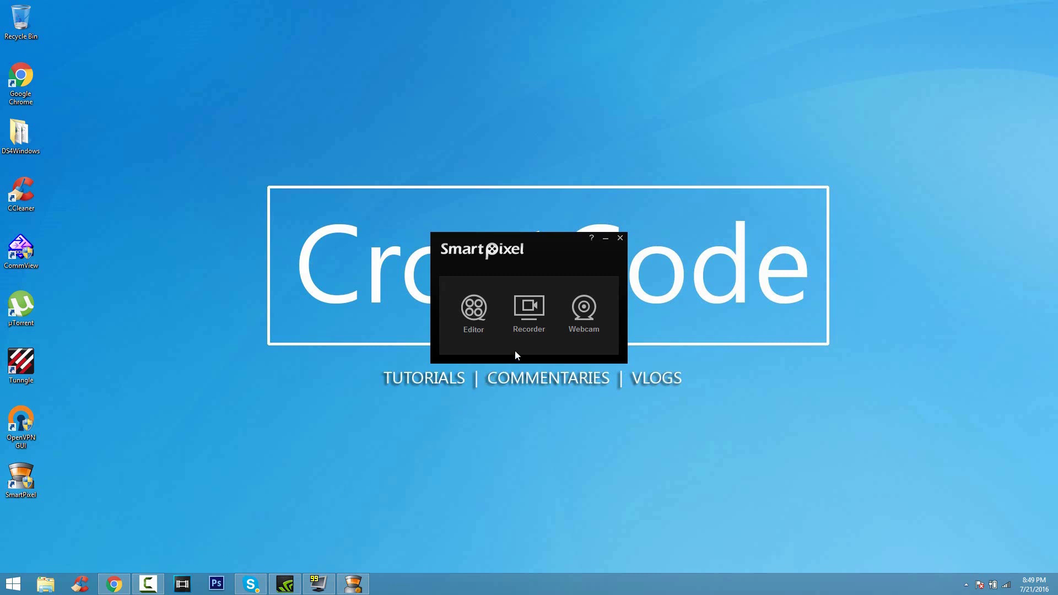
# - Launch the SmartPixel recorder and change its recording size from SD480P to HD1080P
pyautogui.click(535, 331)
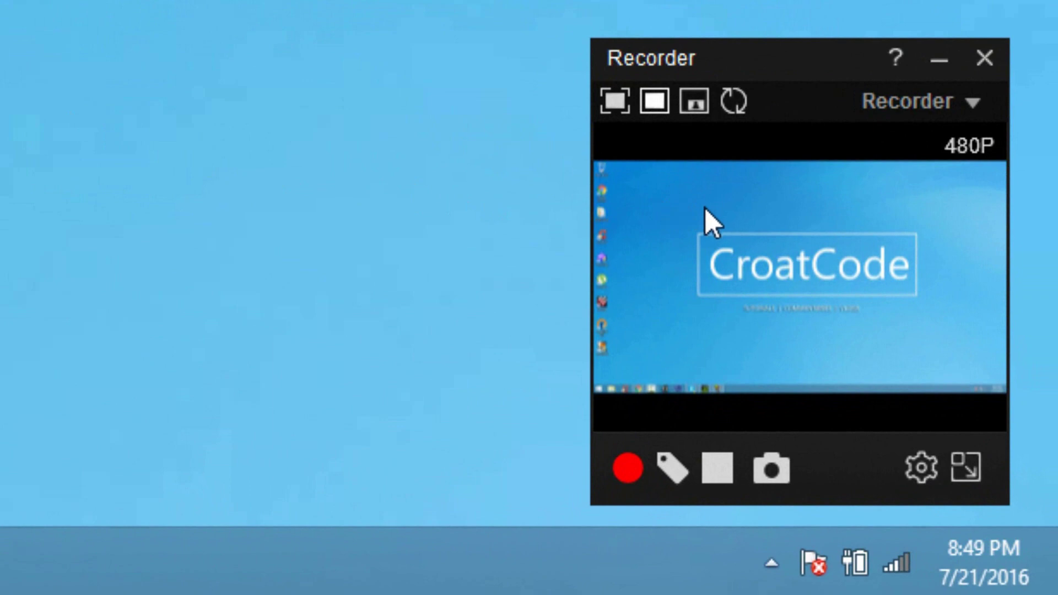
pyautogui.click(657, 110)
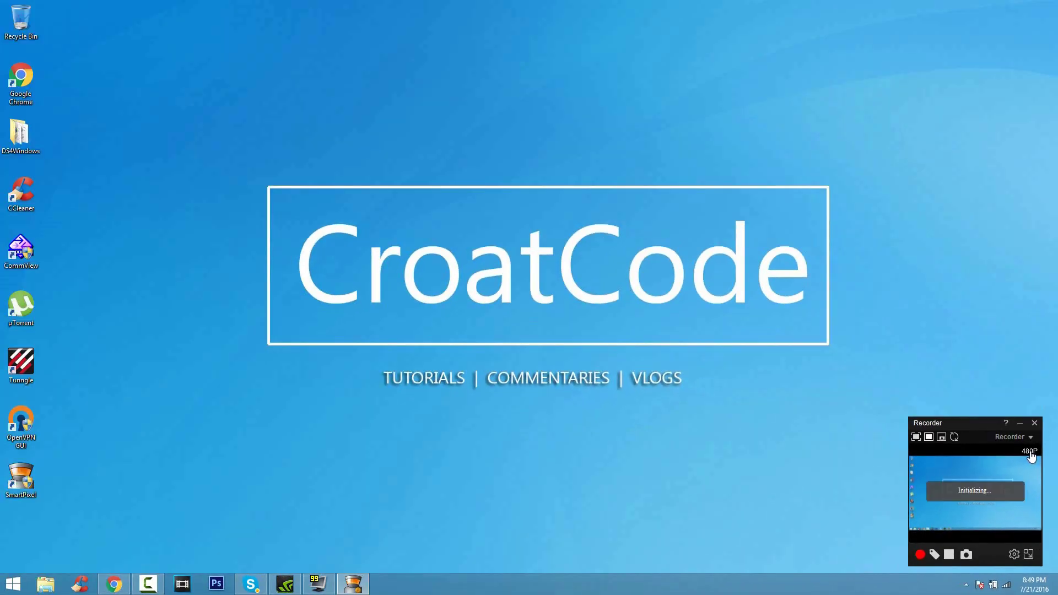
pyautogui.click(1030, 452)
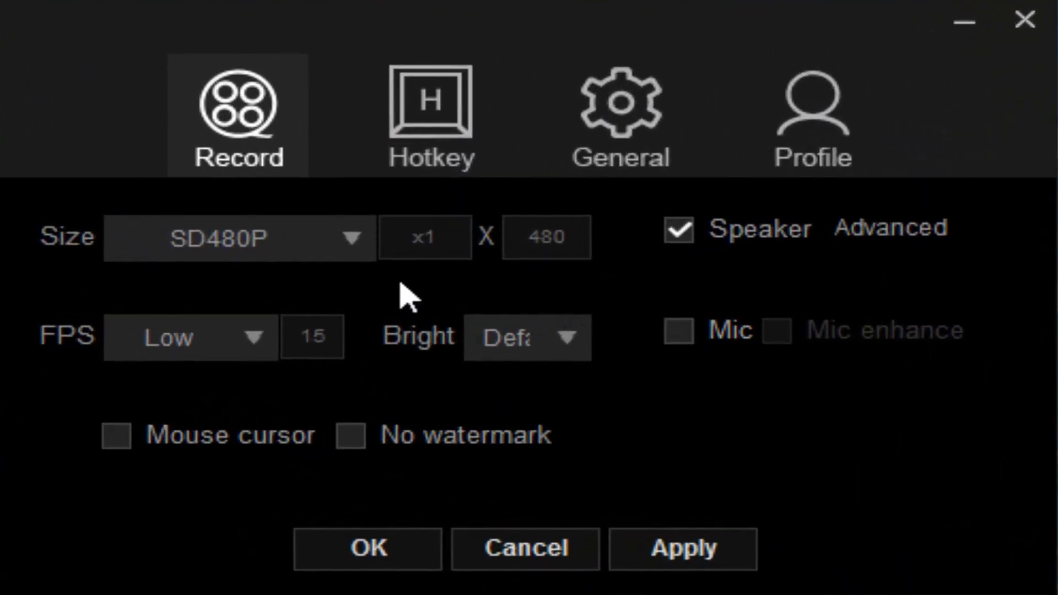
pyautogui.click(339, 250)
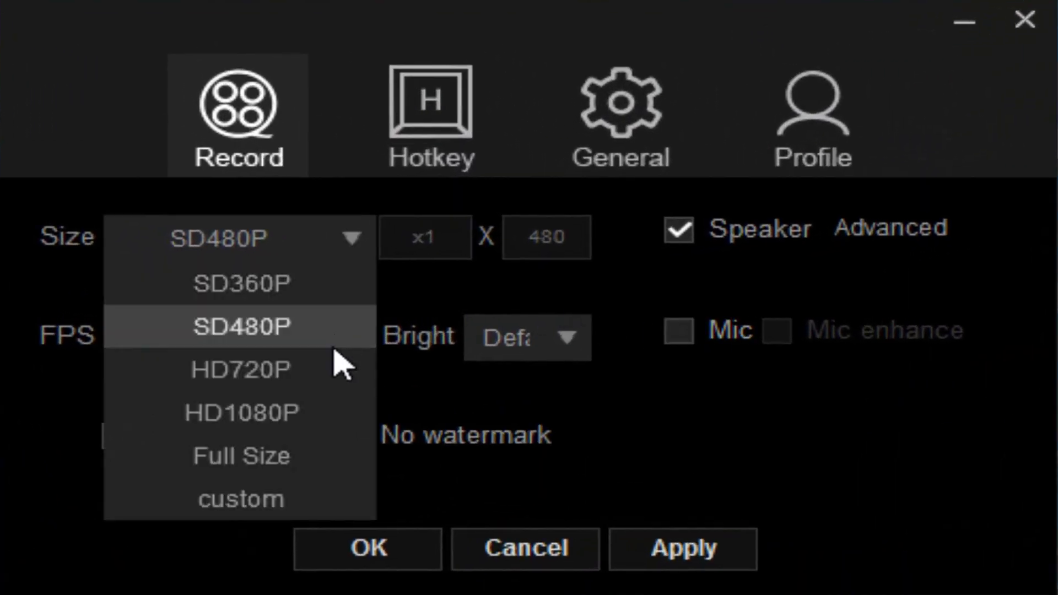
pyautogui.click(321, 420)
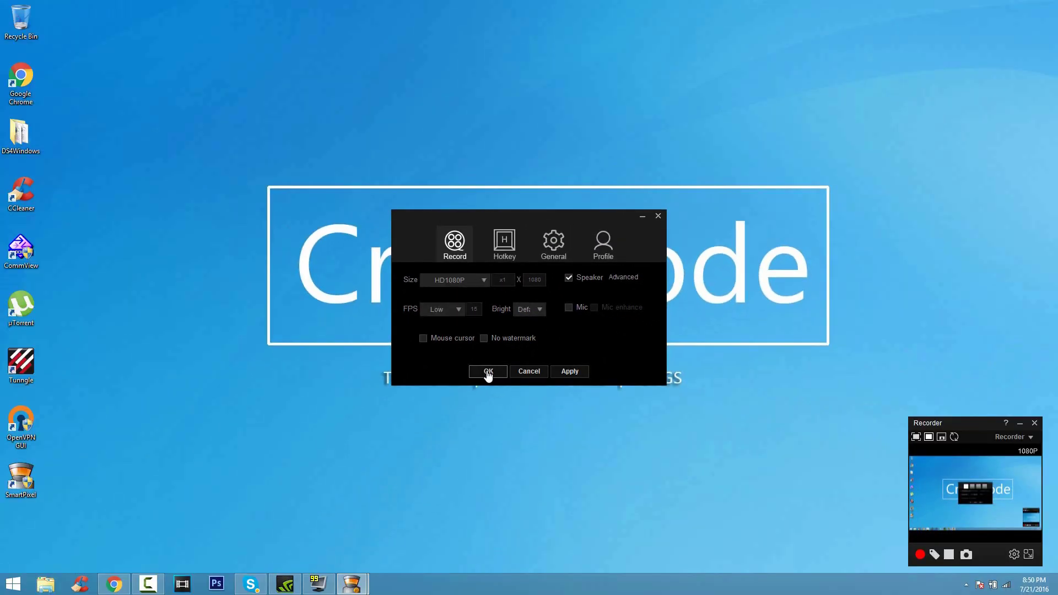
pyautogui.click(489, 372)
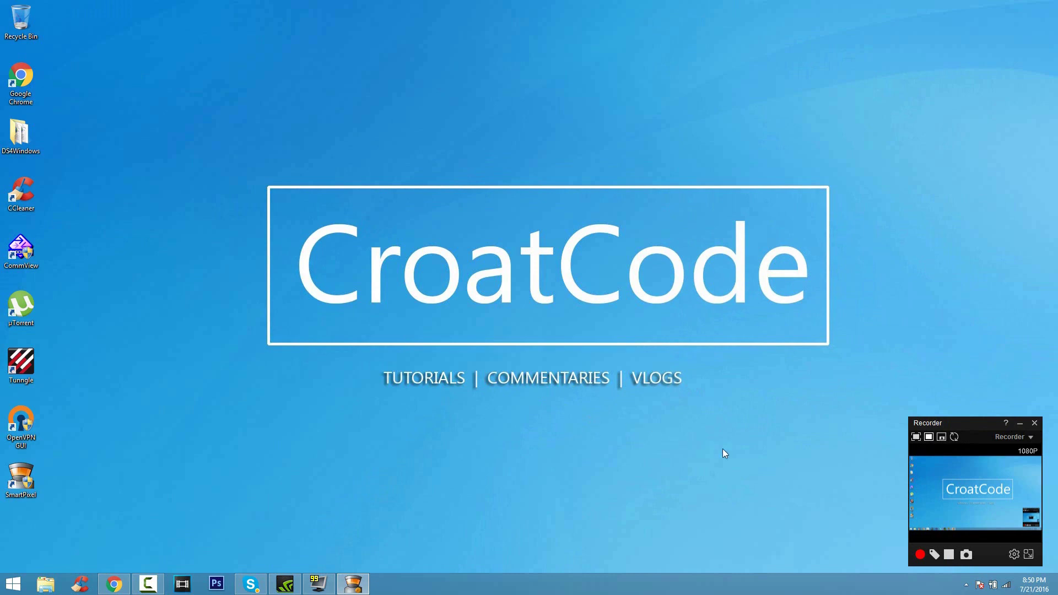
# - Start a desktop recording and perform some sample desktop actions
pyautogui.click(919, 554)
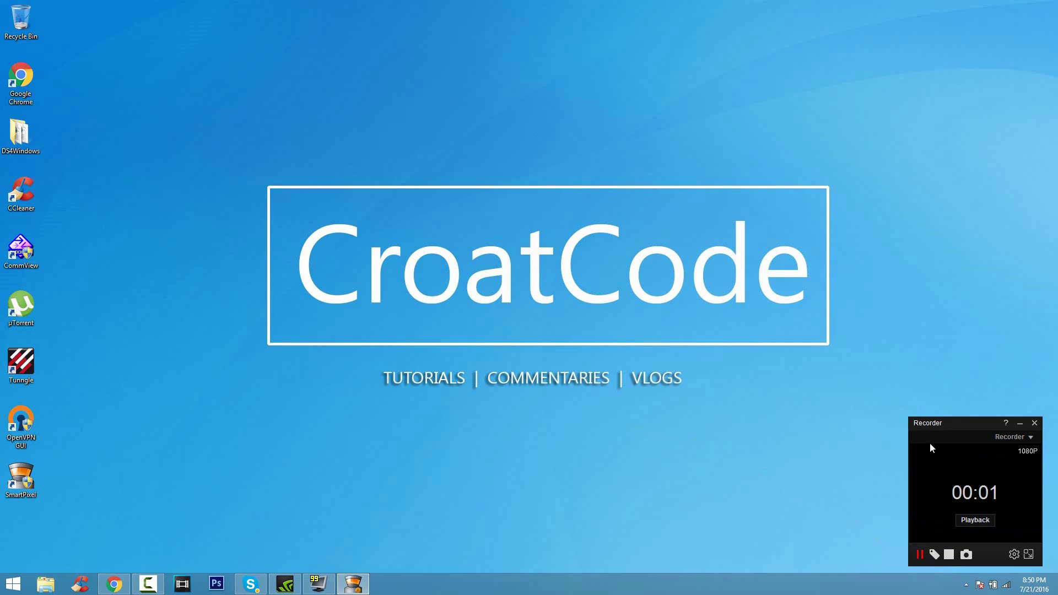
pyautogui.click(1020, 424)
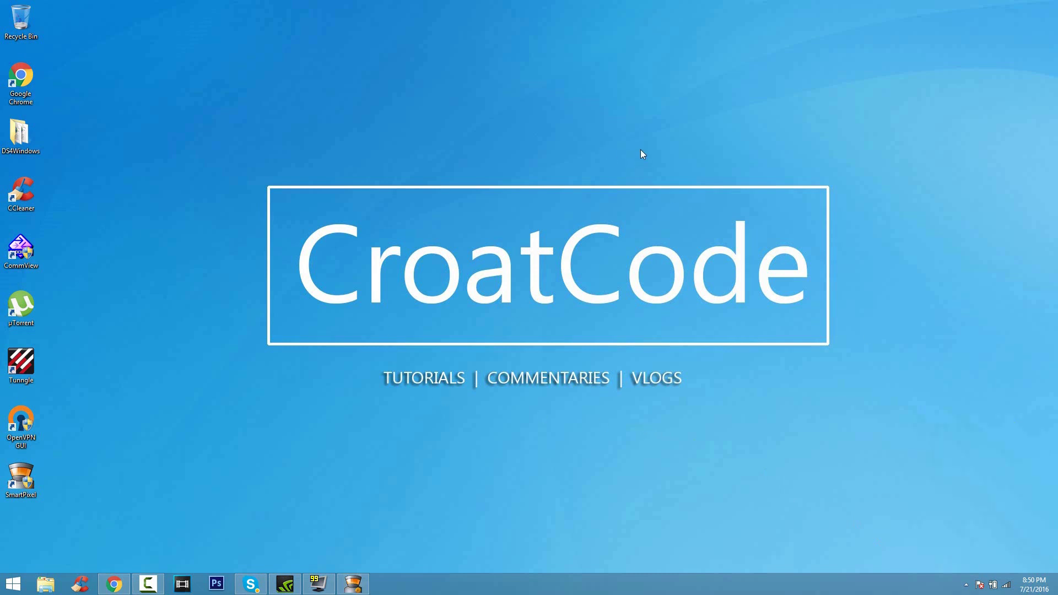
pyautogui.moveTo(640, 150); pyautogui.dragTo(253, 318)
pyautogui.click(46, 585)
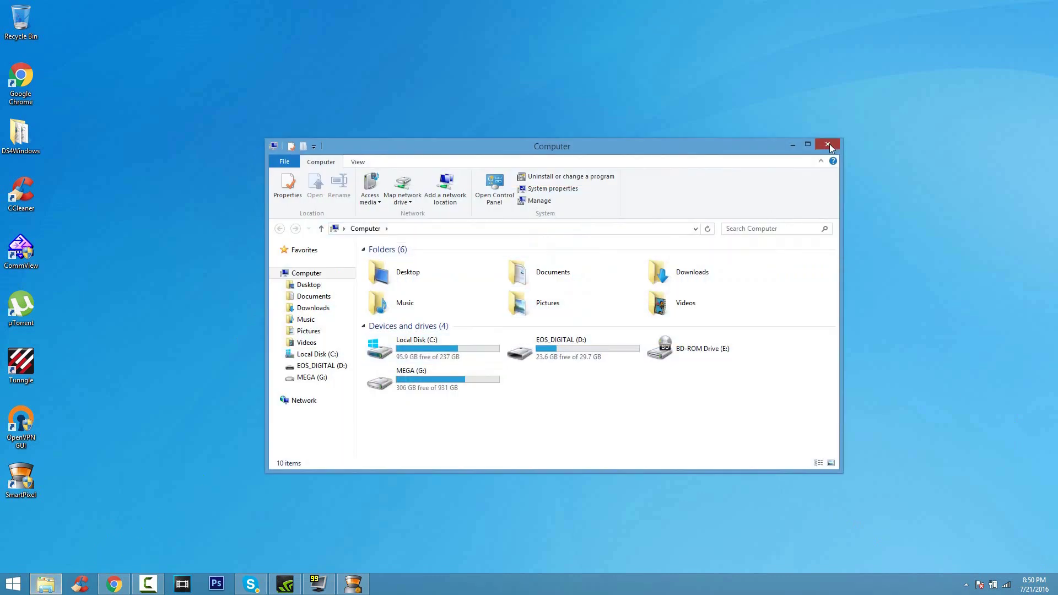
pyautogui.click(828, 144)
# - Stop and save the recording, then open the folder with the saved video
pyautogui.click(965, 583)
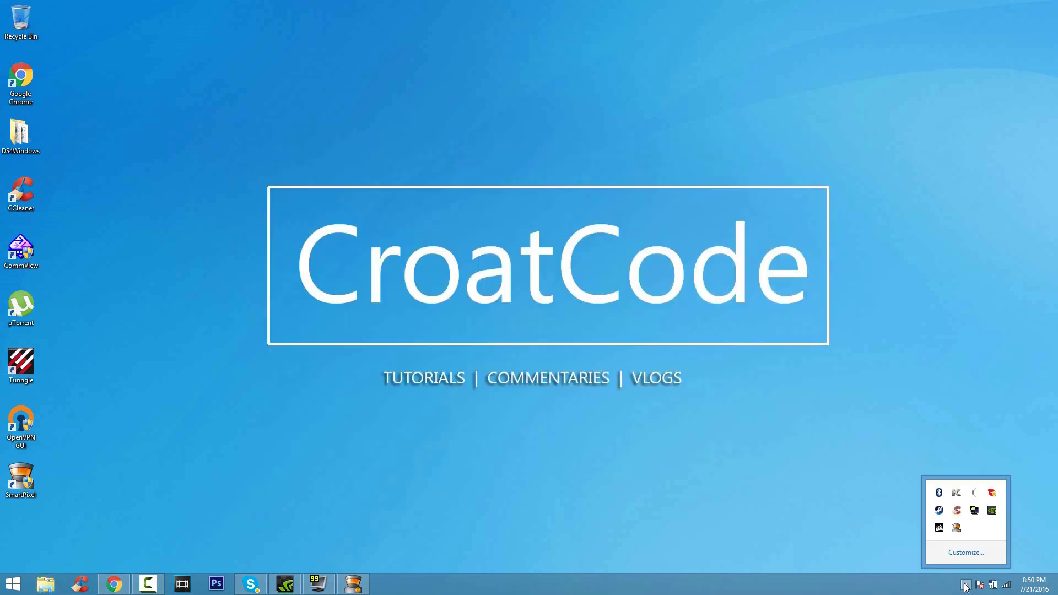
pyautogui.click(959, 528)
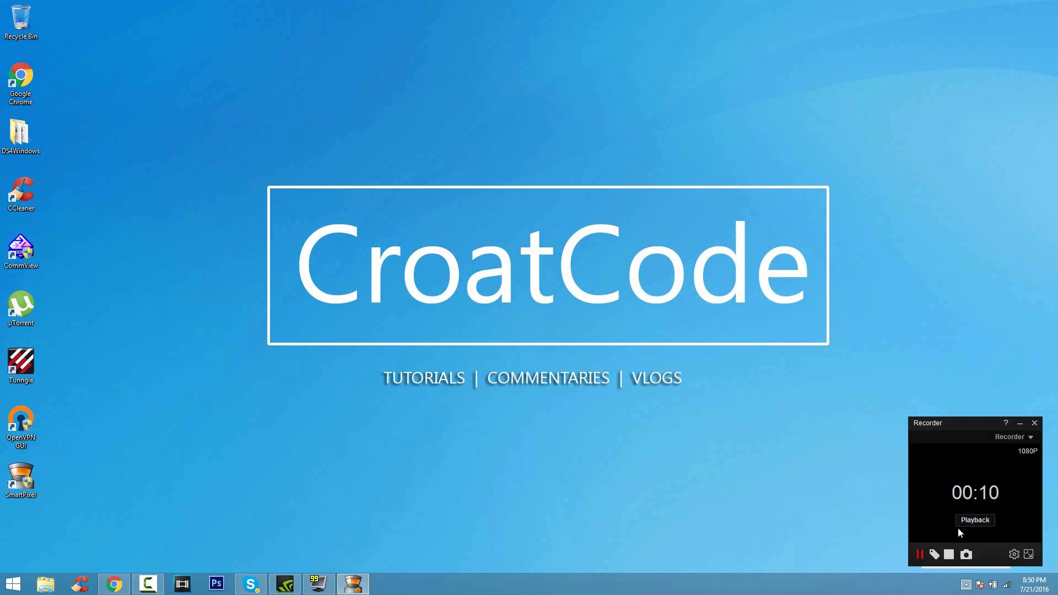
pyautogui.click(949, 555)
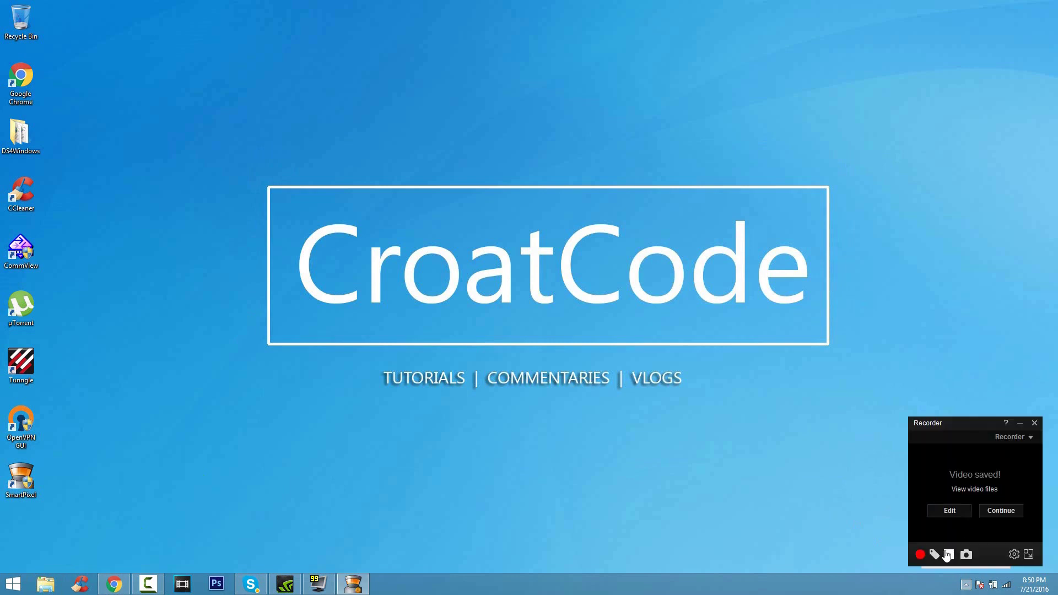
pyautogui.click(990, 491)
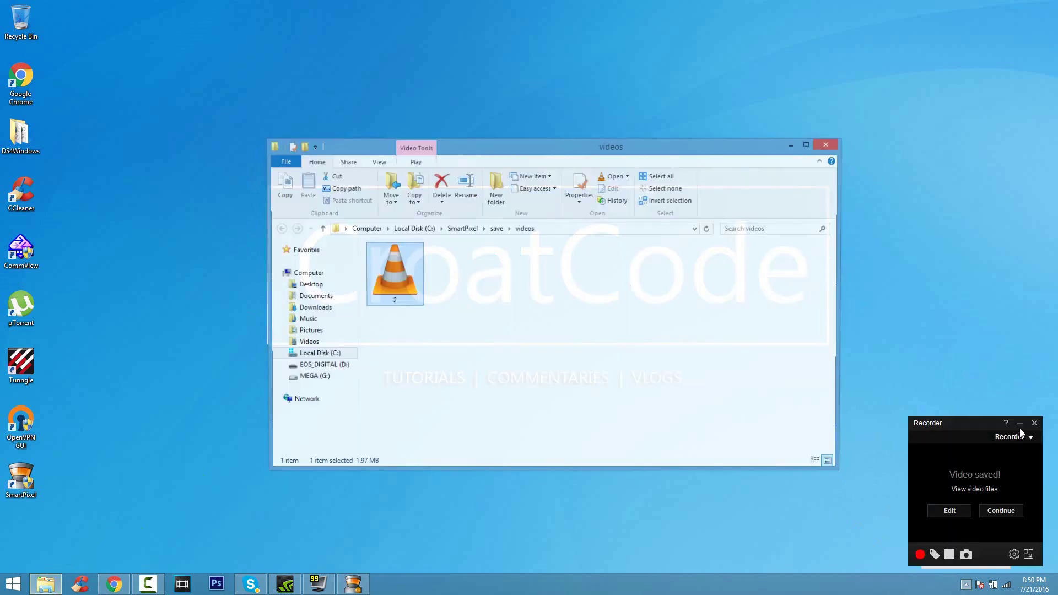